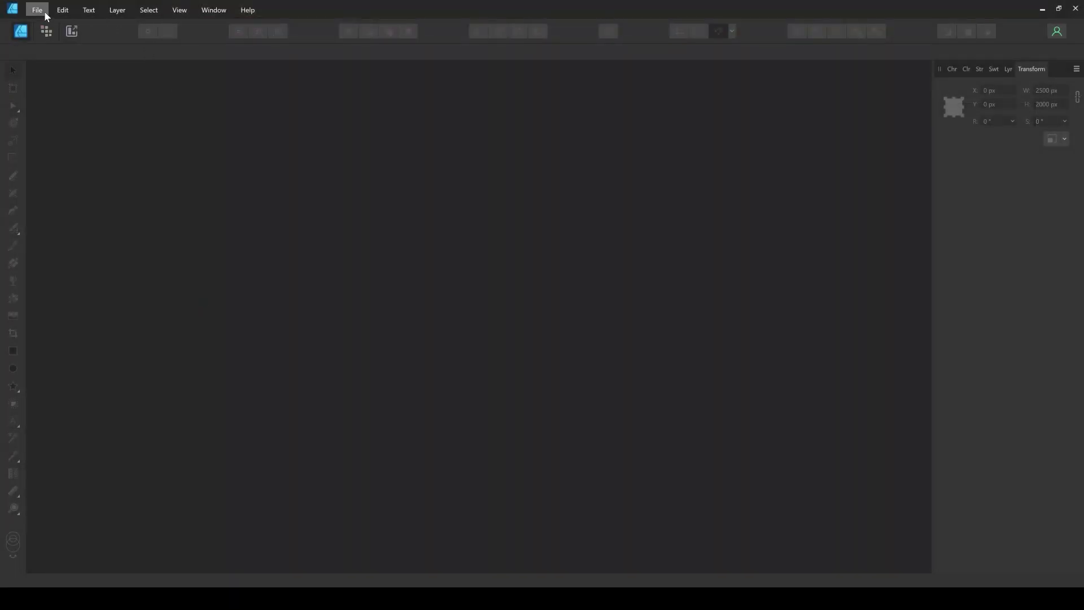
- Create a new pixel document, 2500 wide by 2000 high, with an artboard and margins turned off
left_click(44, 12)
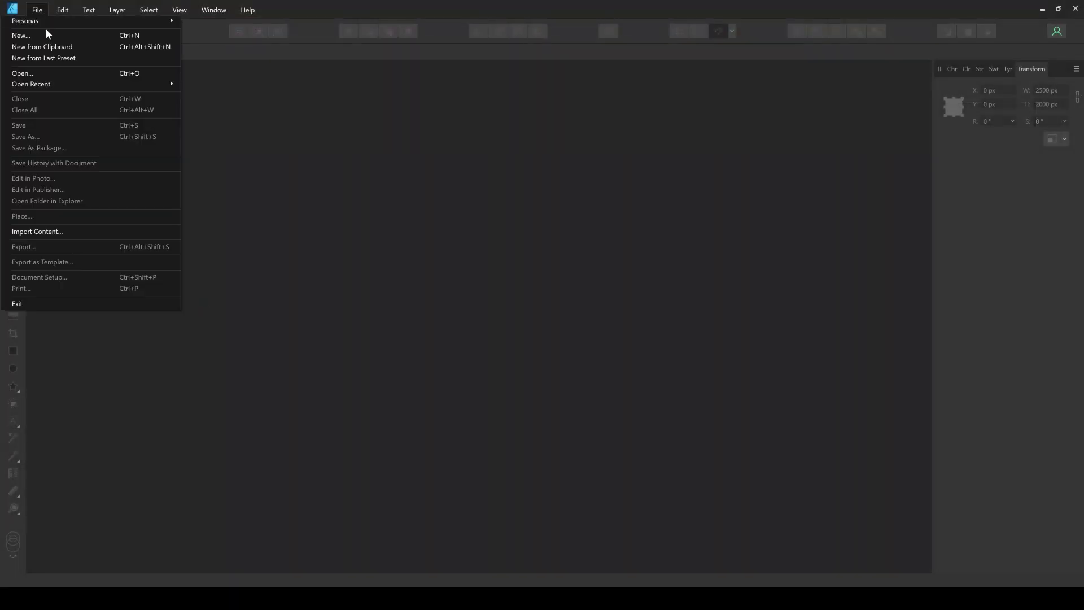
left_click(46, 28)
left_click(658, 374)
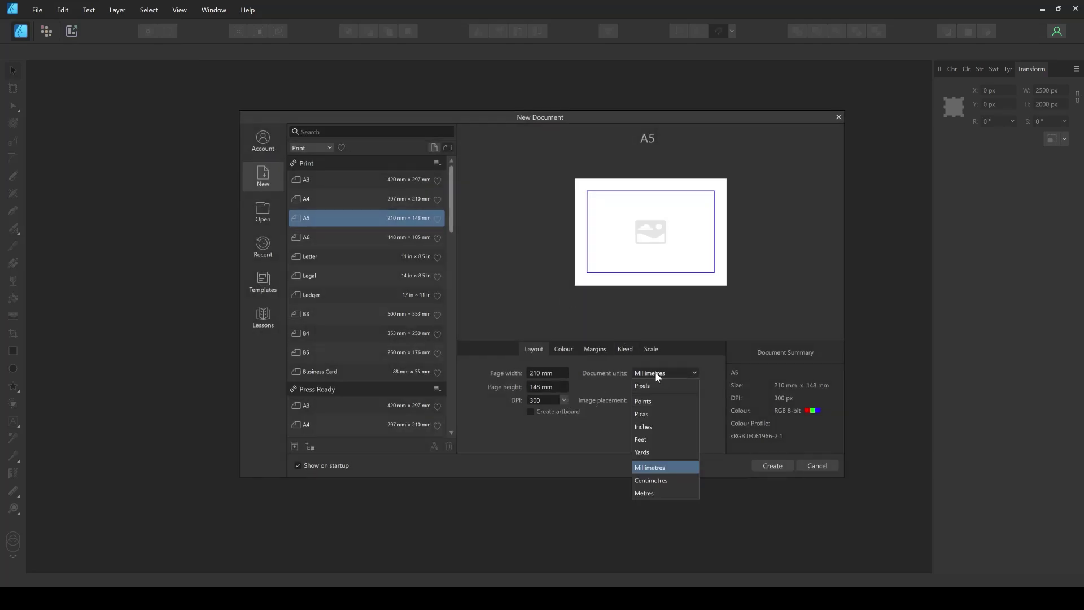
left_click(649, 381)
type("2500")
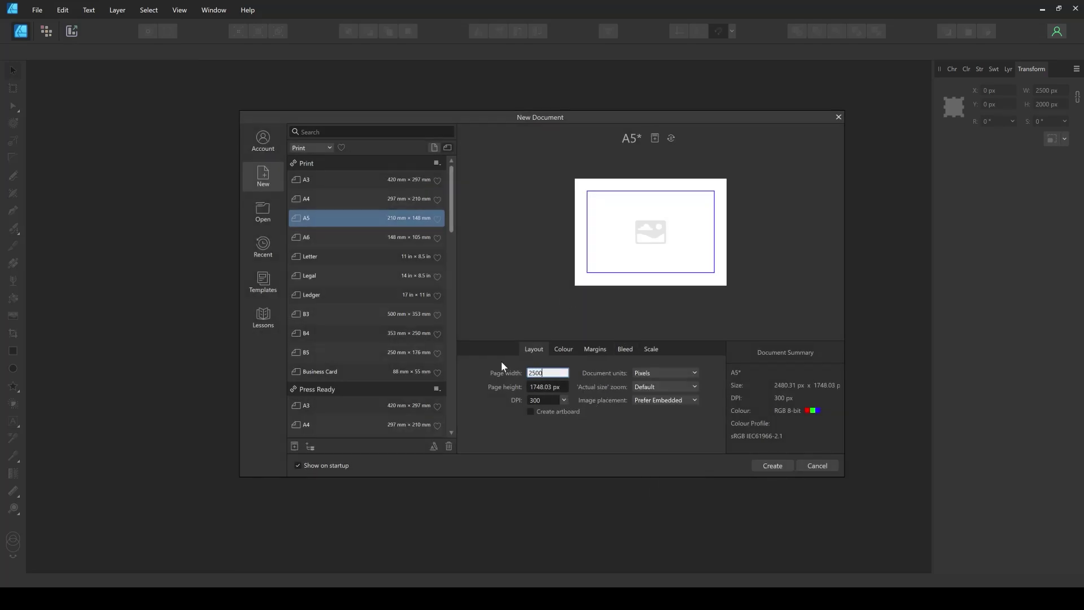
key("Tab")
type("2000")
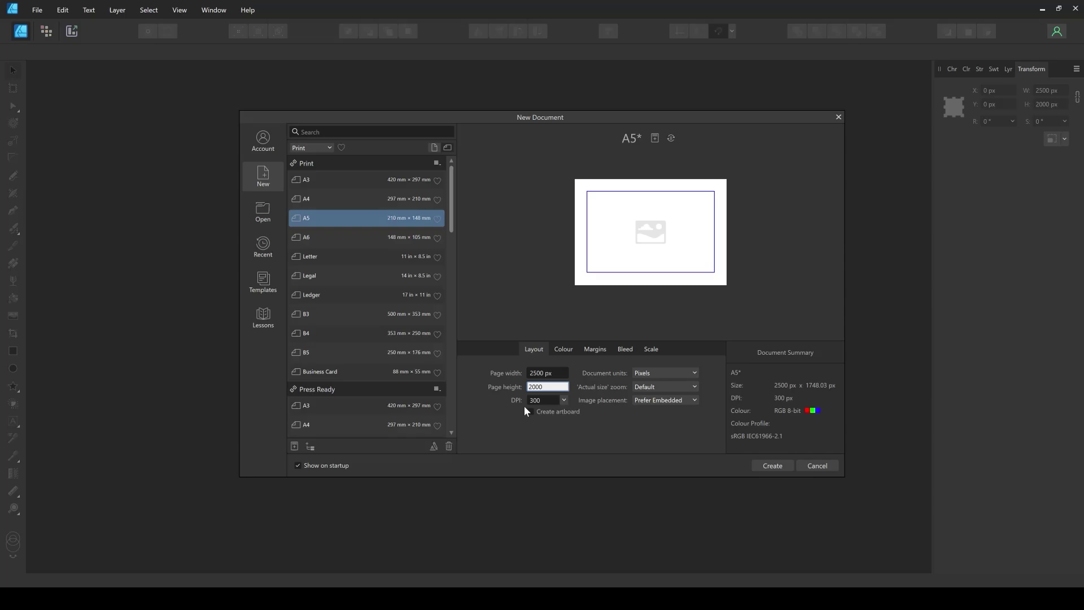
left_click(550, 404)
left_click(530, 412)
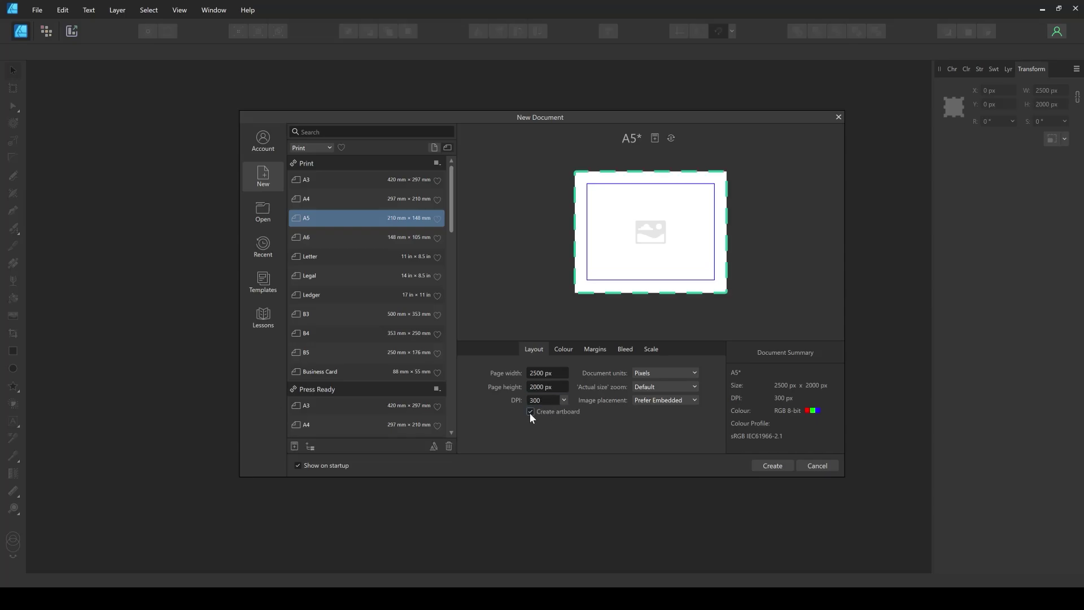
left_click(595, 349)
left_click(544, 371)
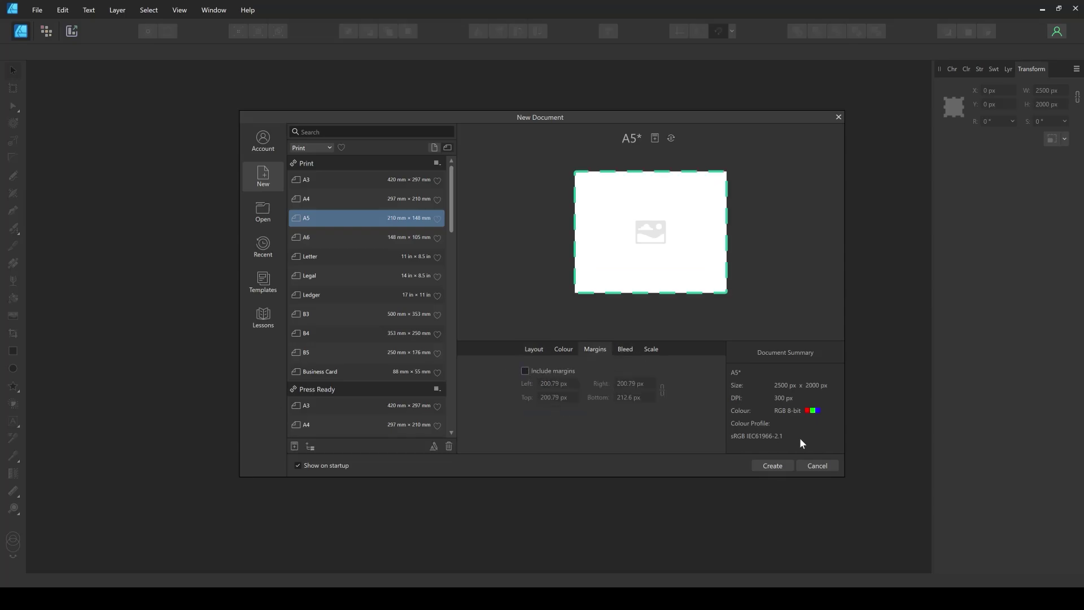
left_click(772, 466)
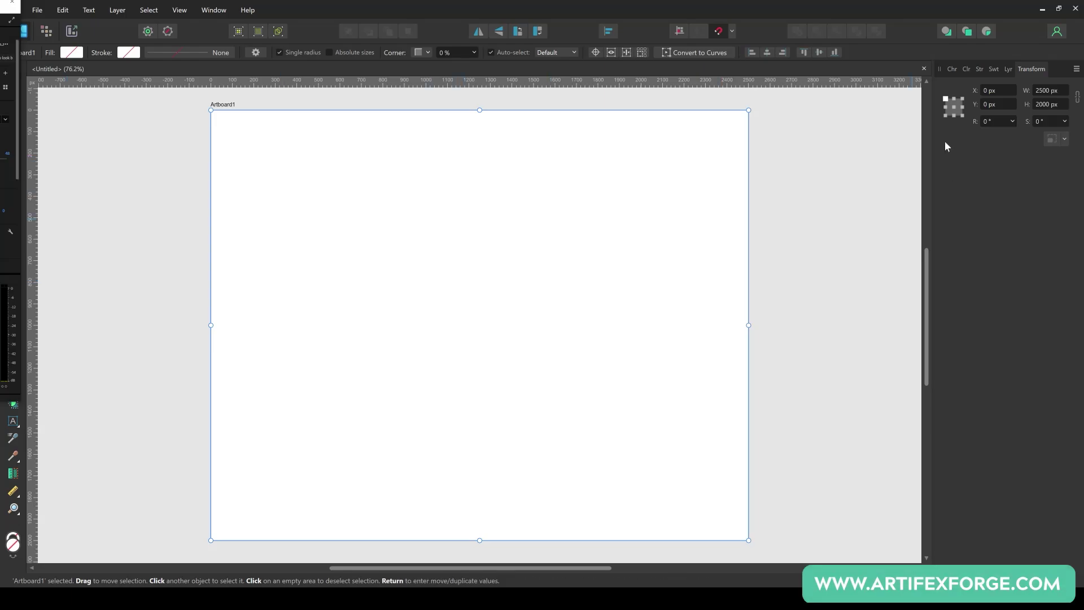
left_click(993, 68)
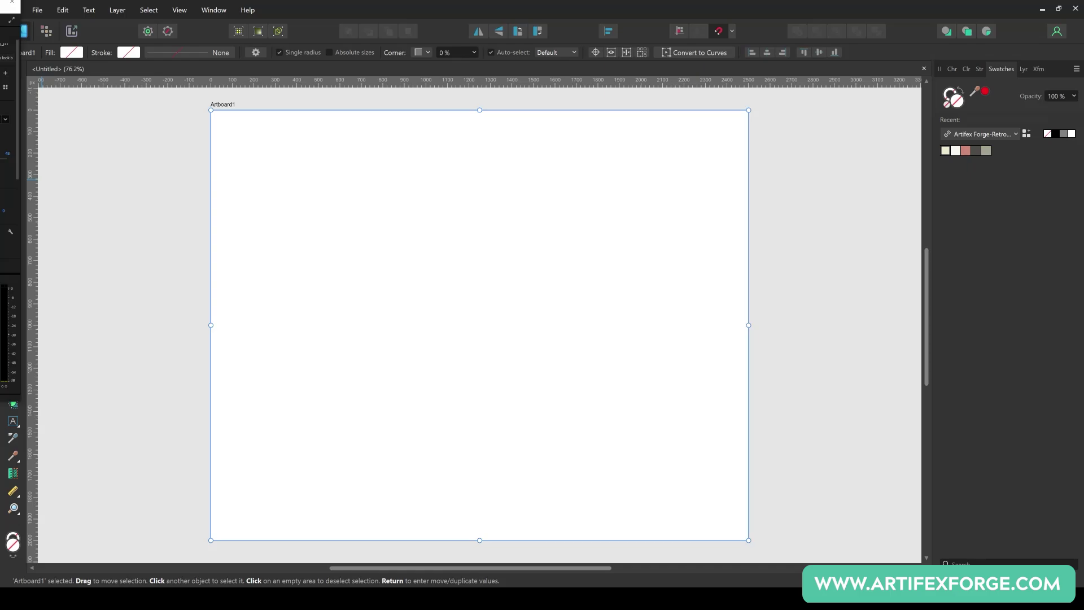
- Draw a rectangle sized 2500 × 2000 px, centred horizontally and vertically on the artboard
left_click(50, 350)
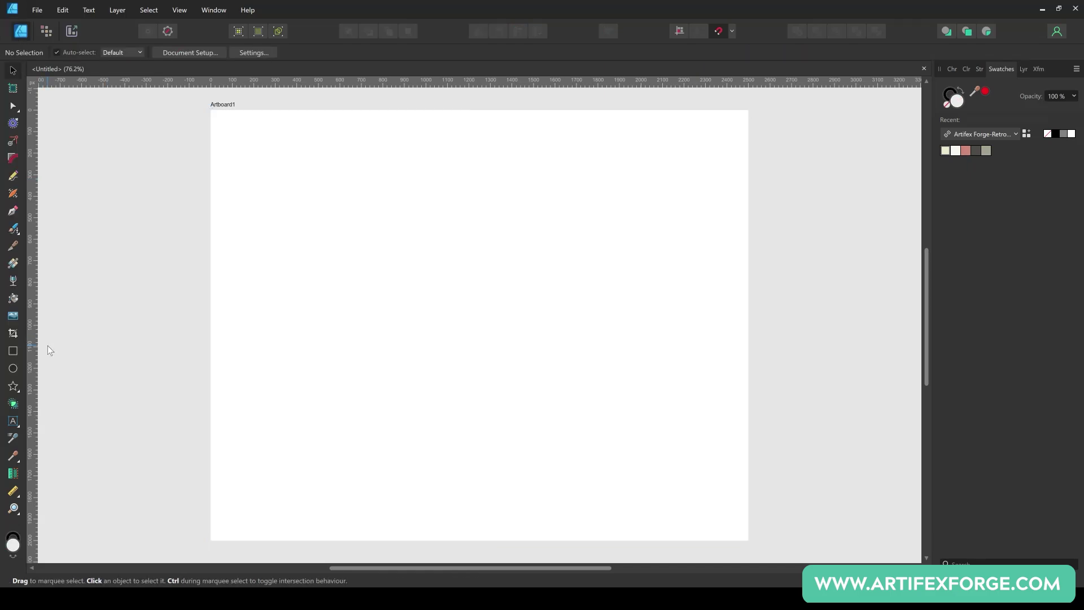
left_click(13, 351)
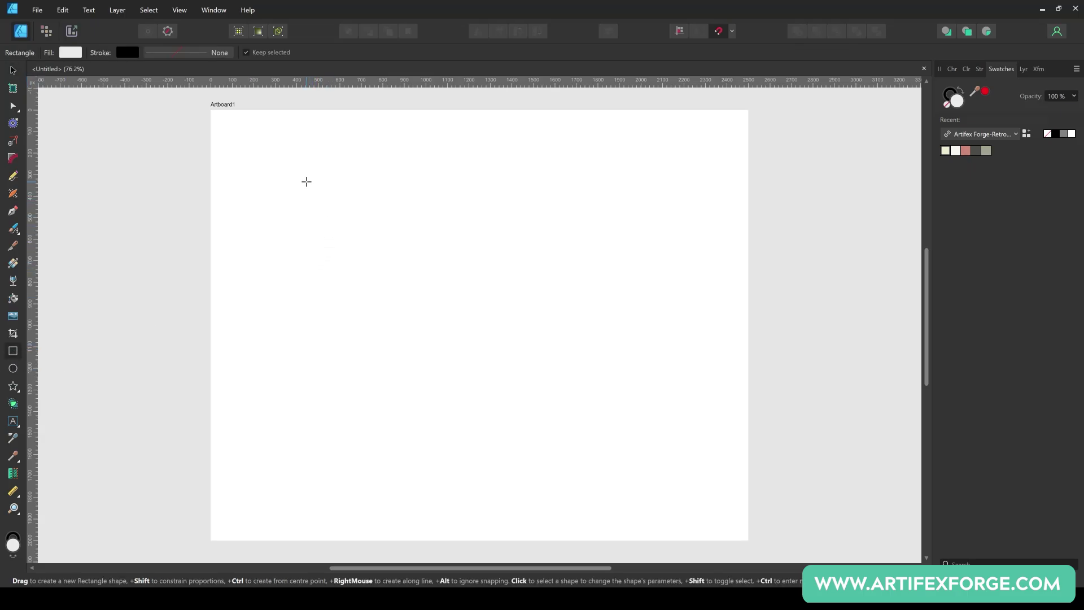
left_click_drag(256, 151, 723, 464)
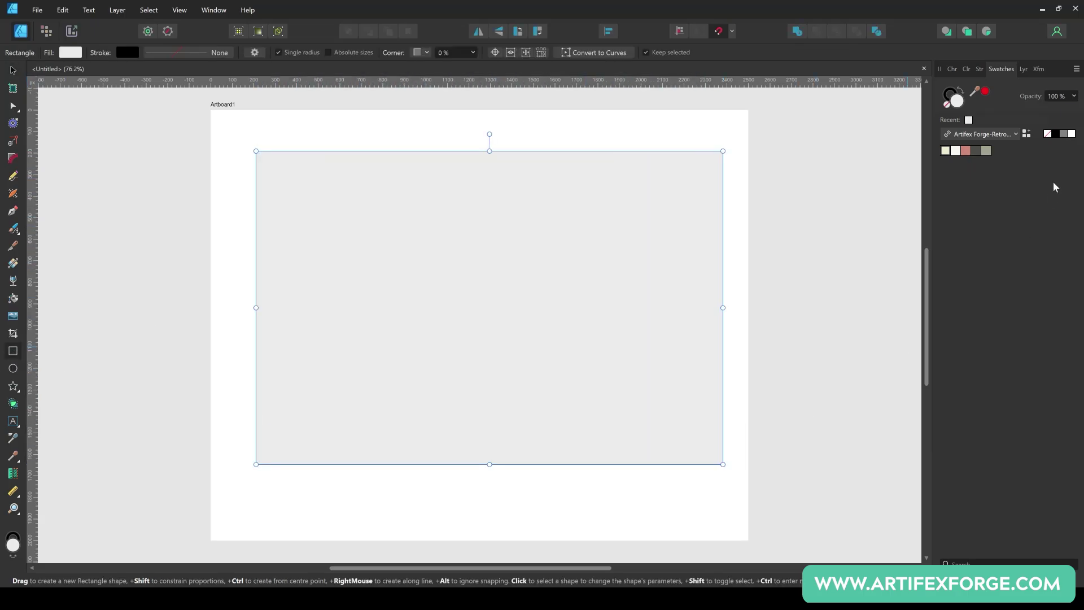
left_click(1038, 68)
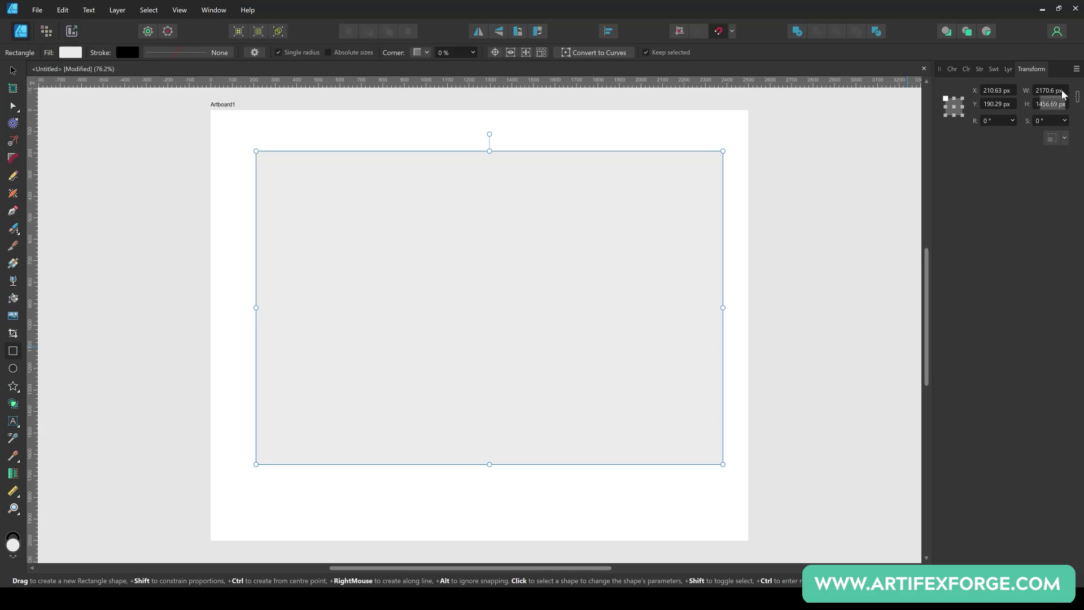
left_click(1050, 90)
type("2500")
key("Tab")
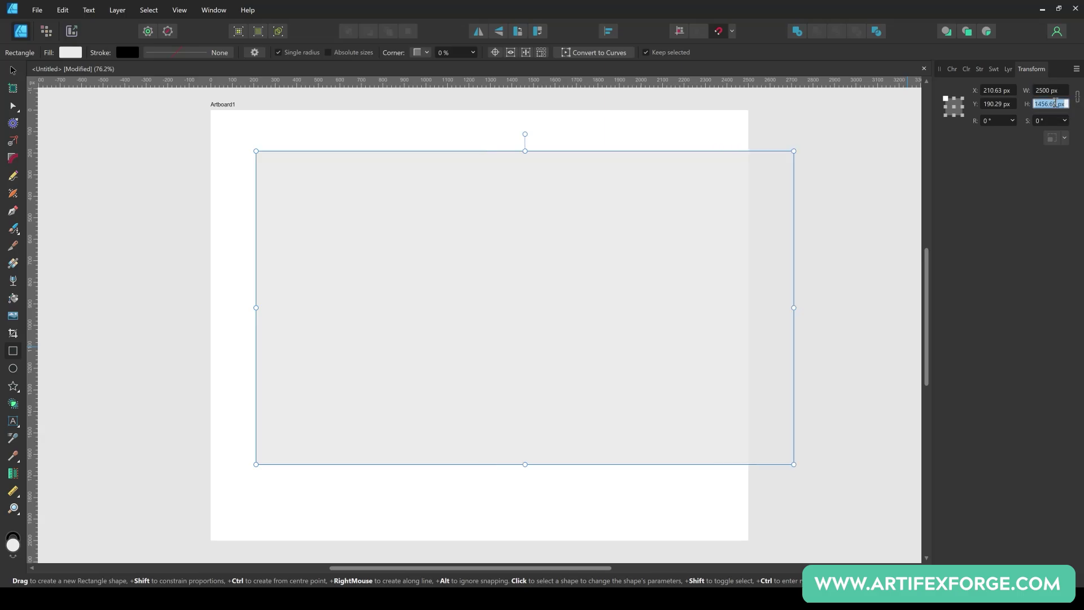
type("2000")
key("Return")
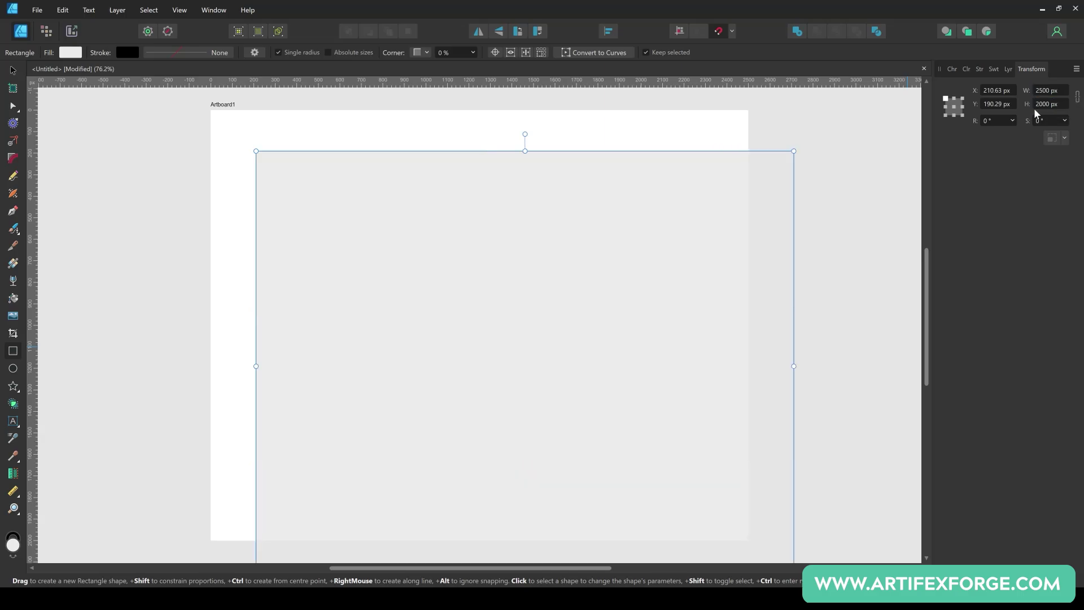
left_click(608, 31)
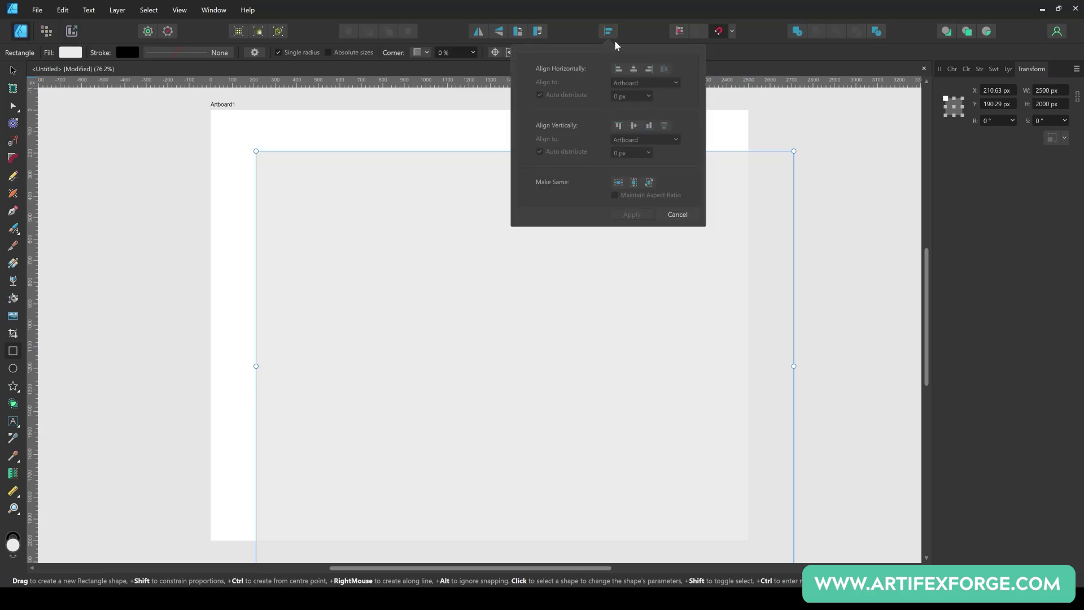
left_click(634, 69)
left_click(634, 125)
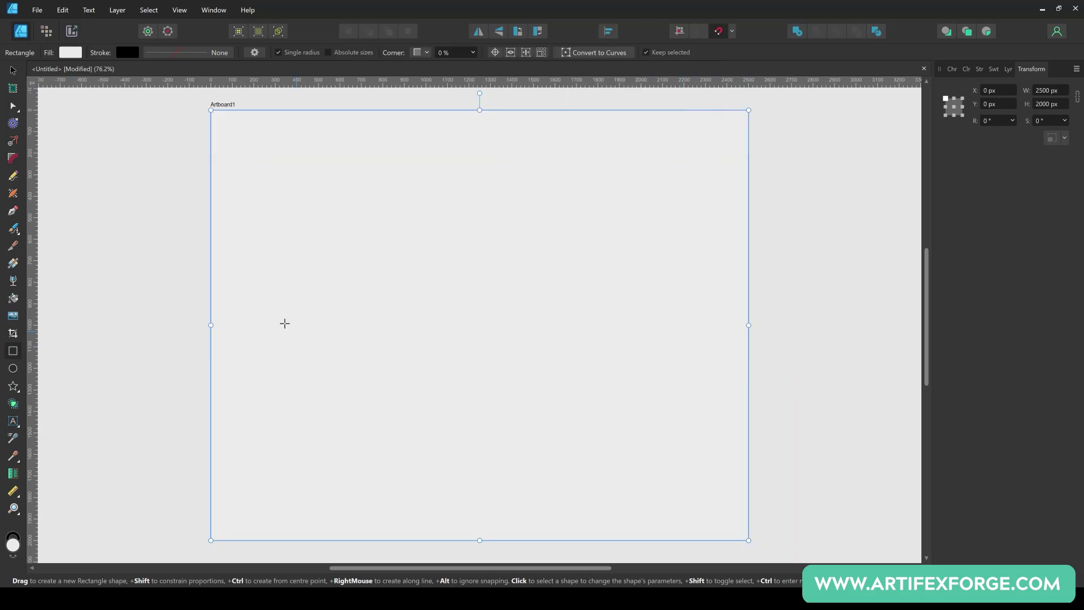
- Fill the rectangle with coral and give it a light off-white stroke
left_click(993, 68)
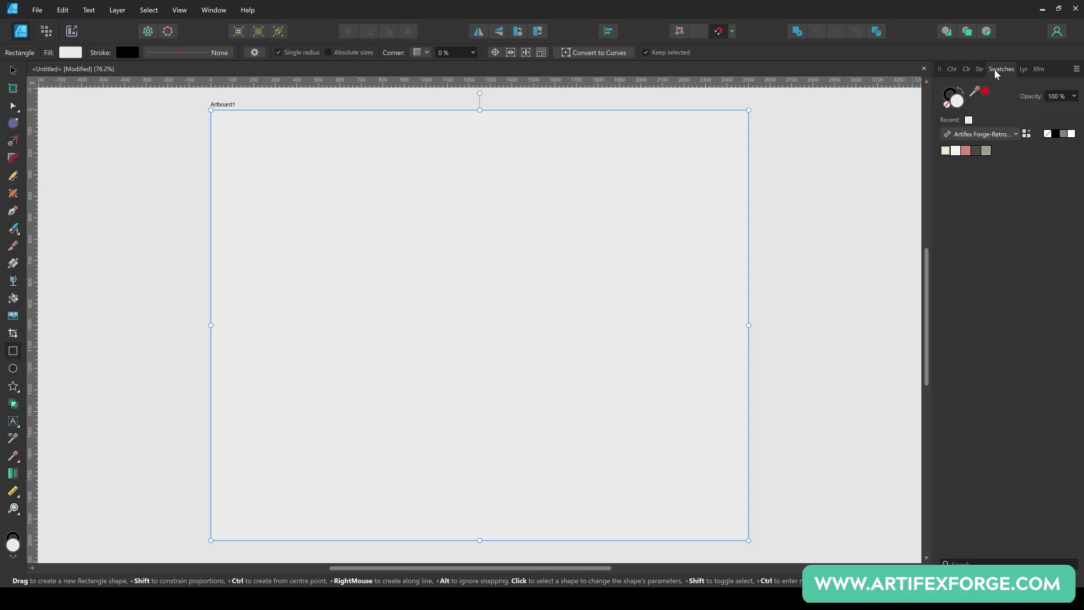
left_click(965, 150)
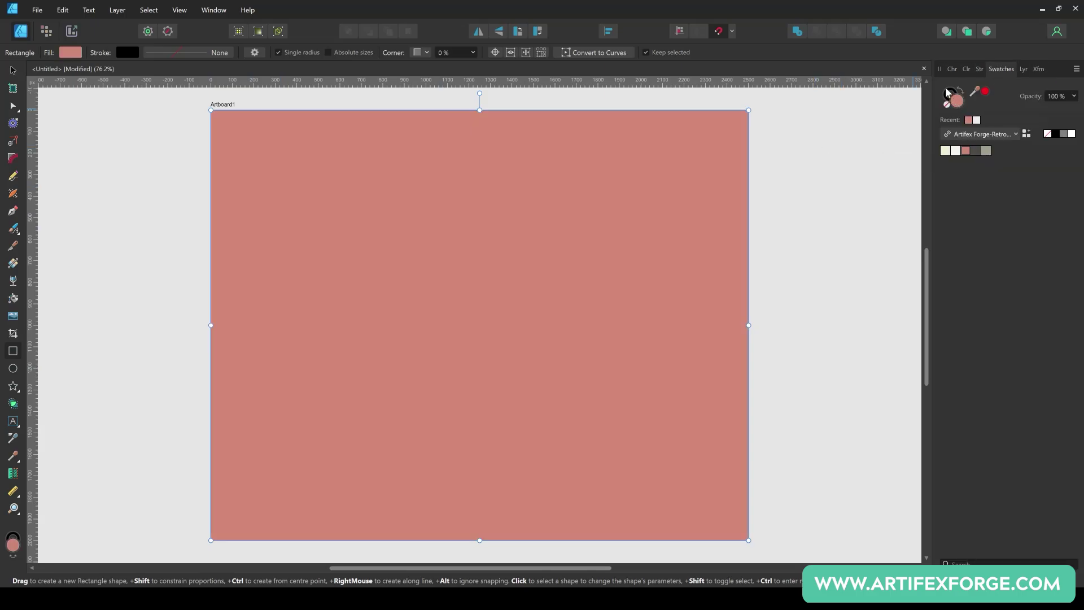
left_click(950, 94)
left_click(955, 153)
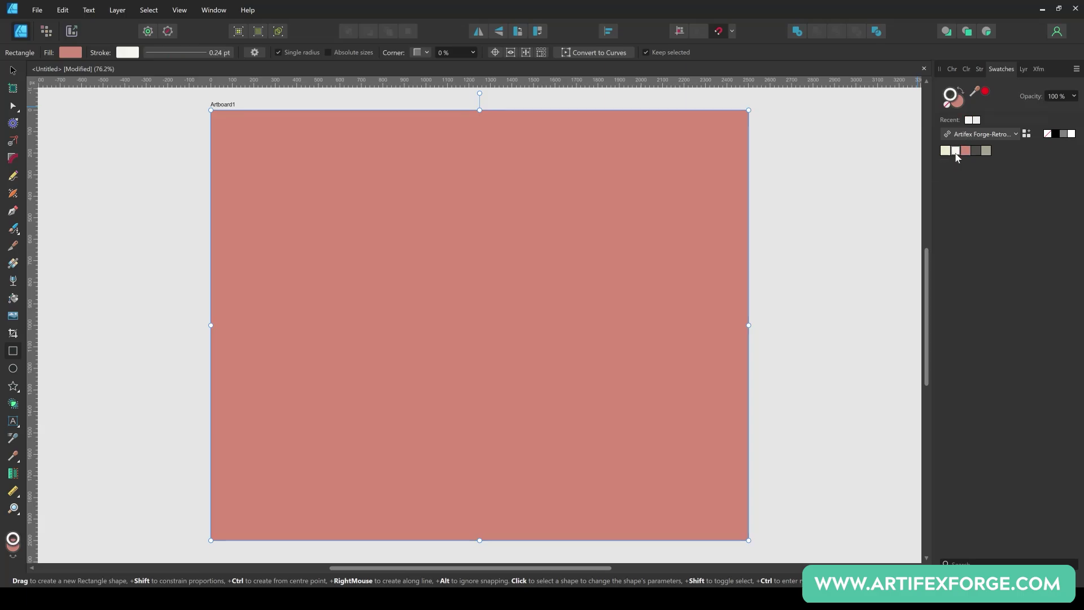
- Set the rectangle's border stroke width to 28 pt
left_click(979, 68)
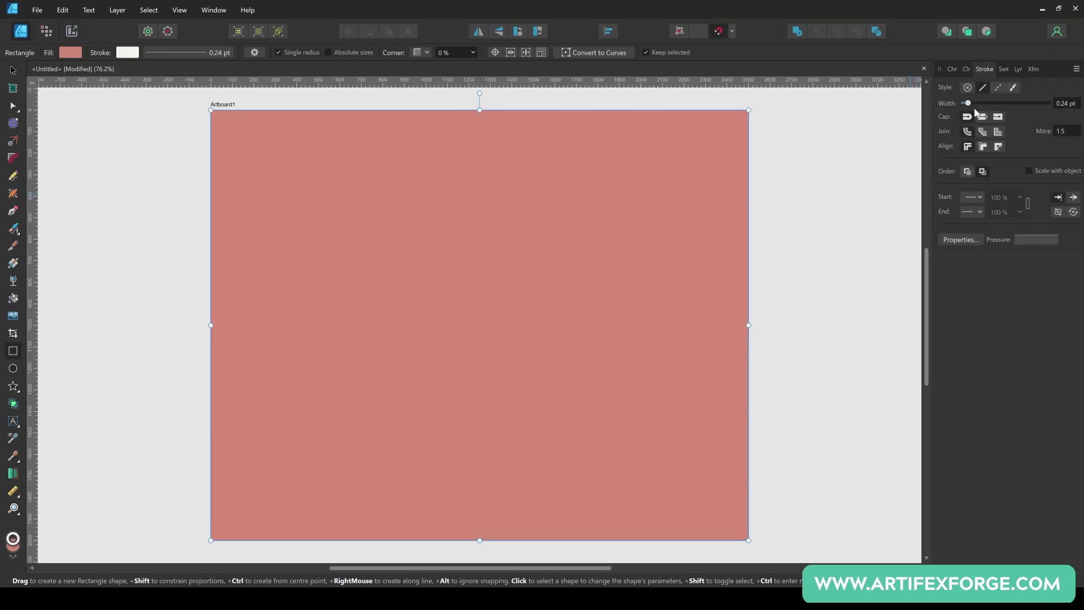
left_click_drag(963, 103, 1016, 103)
left_click(1055, 102)
type("28")
key("Return")
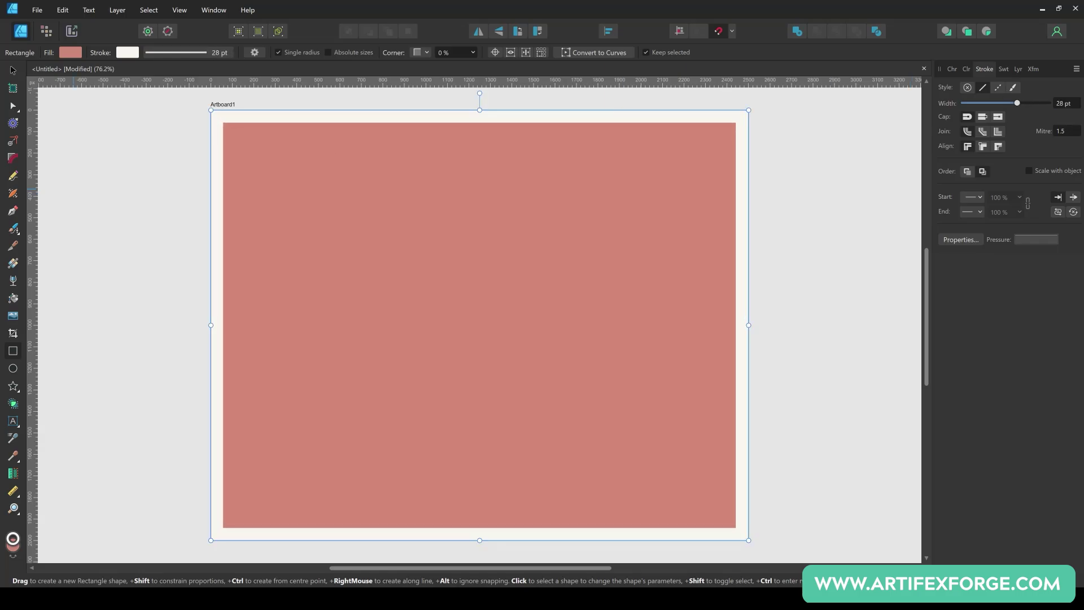
- Round all four corners of the coral panel with the Corner tool
left_click(12, 158)
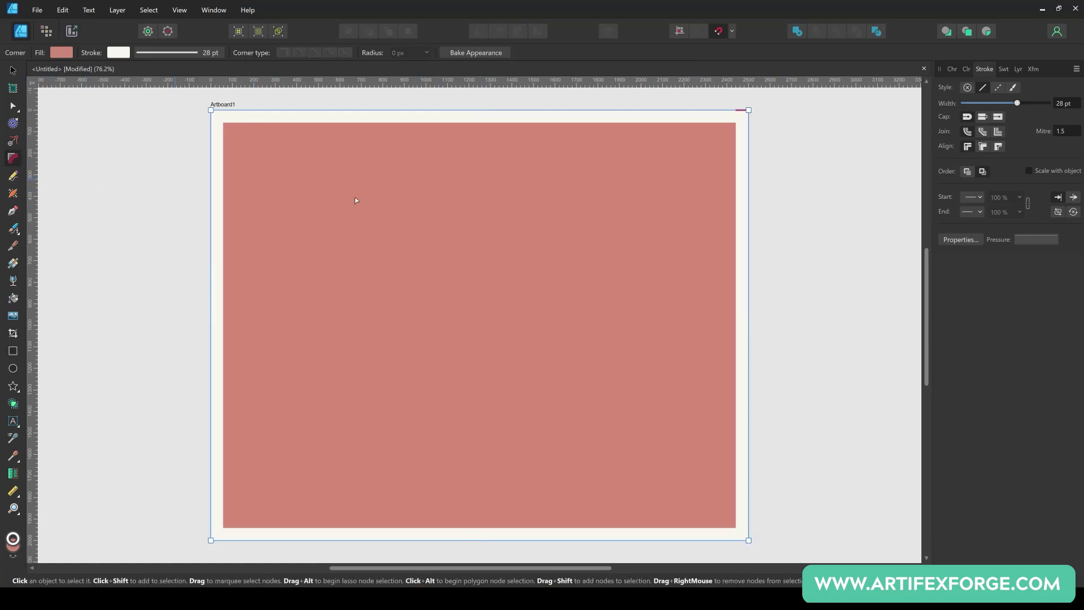
left_click_drag(778, 552, 242, 136)
key("a")
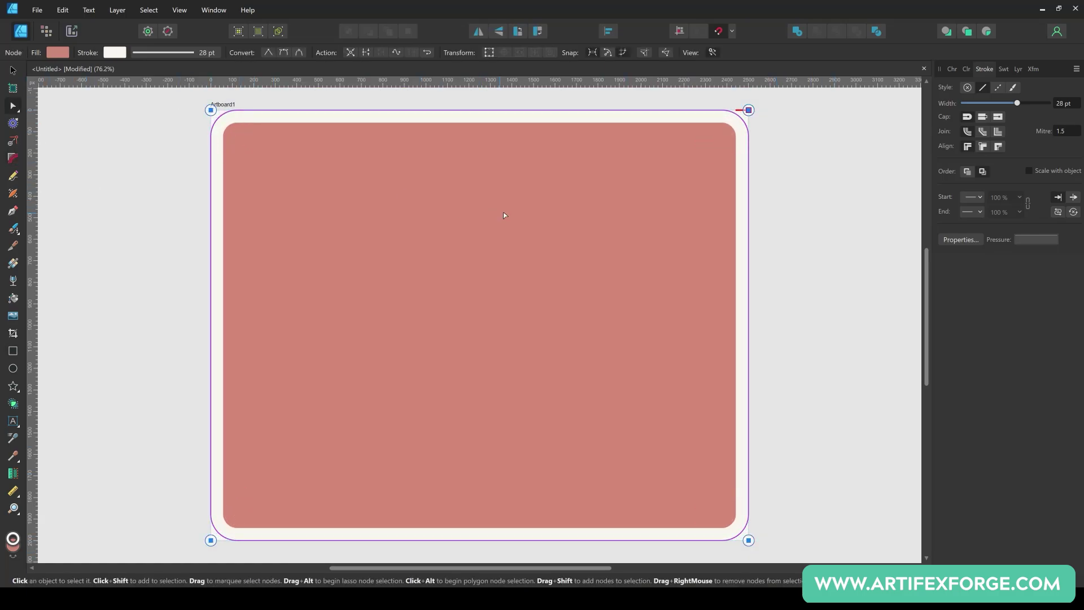
left_click(12, 70)
left_click(276, 102)
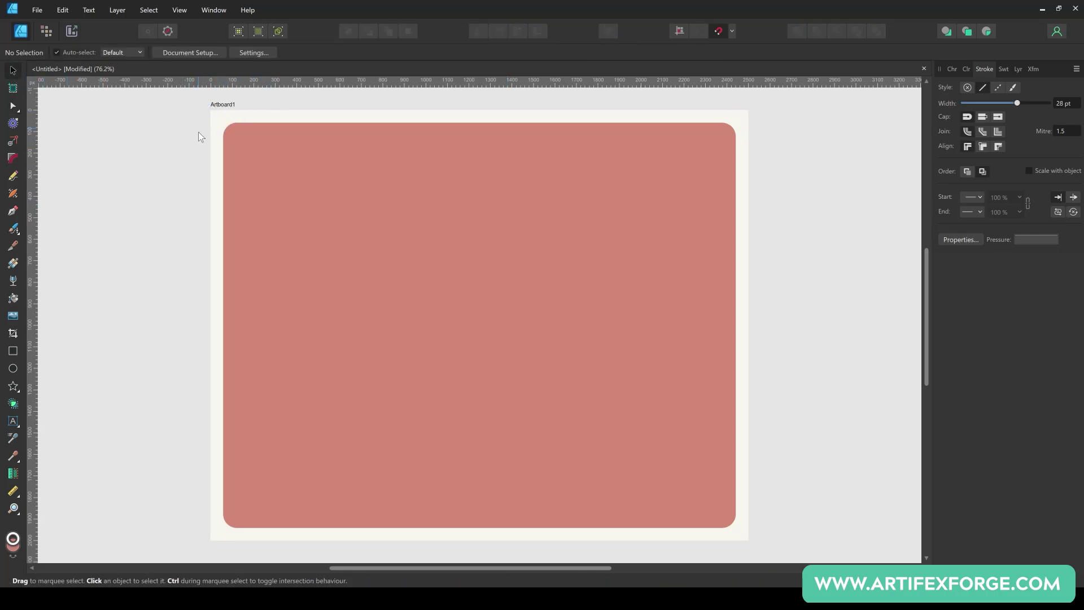
- Select the artboard and fill its background with white
left_click(13, 88)
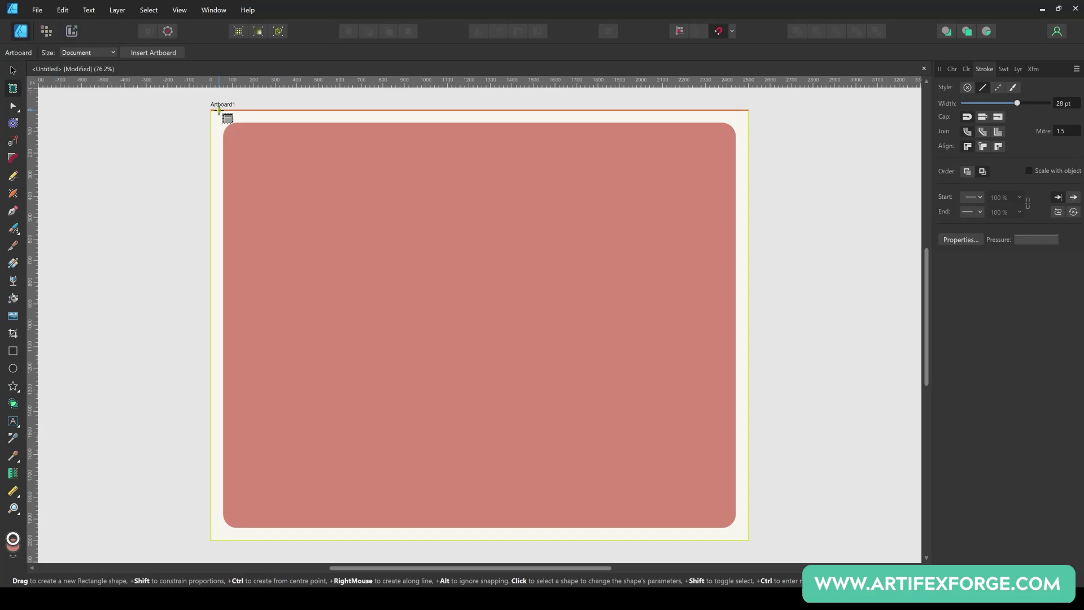
left_click(221, 107)
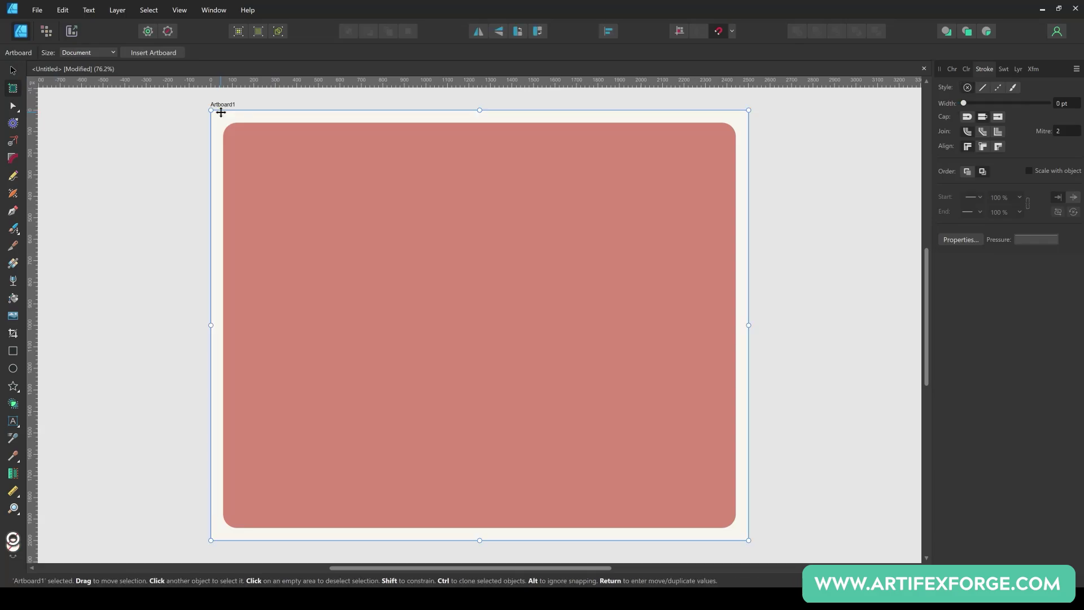
left_click(1003, 69)
left_click(962, 101)
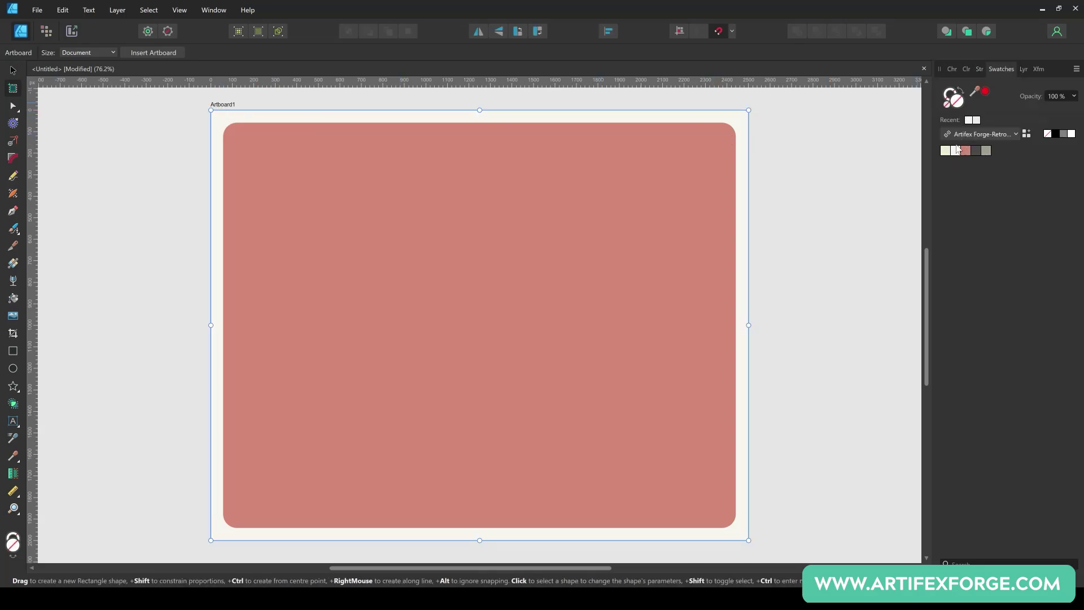
left_click(955, 150)
left_click(13, 70)
left_click(157, 191)
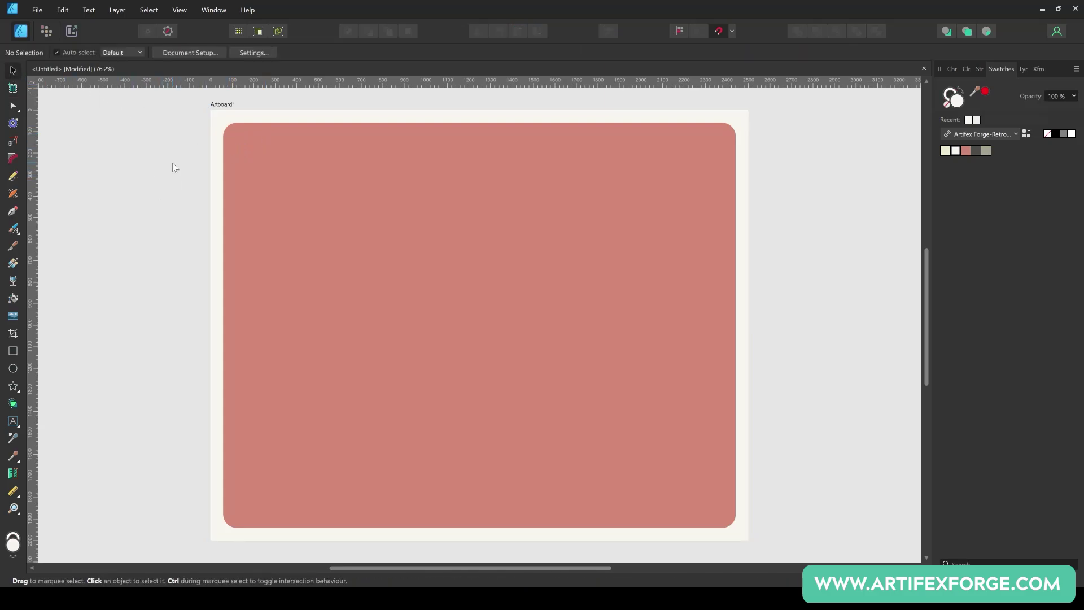
- Lock the coral panel layer and type the artistic text RETRO on the panel
left_click(1023, 69)
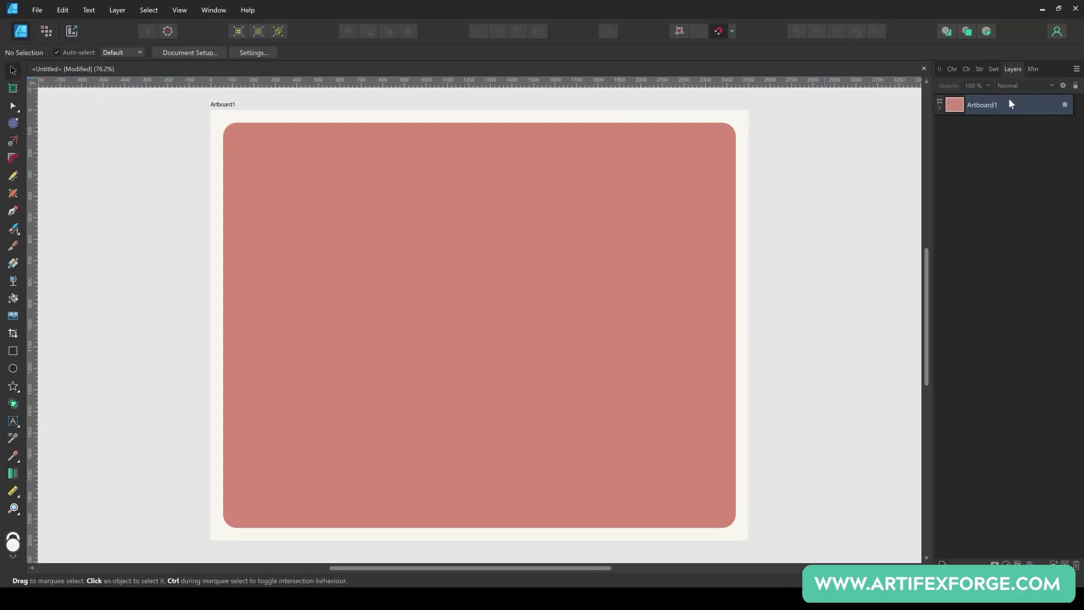
left_click(938, 106)
left_click(1014, 126)
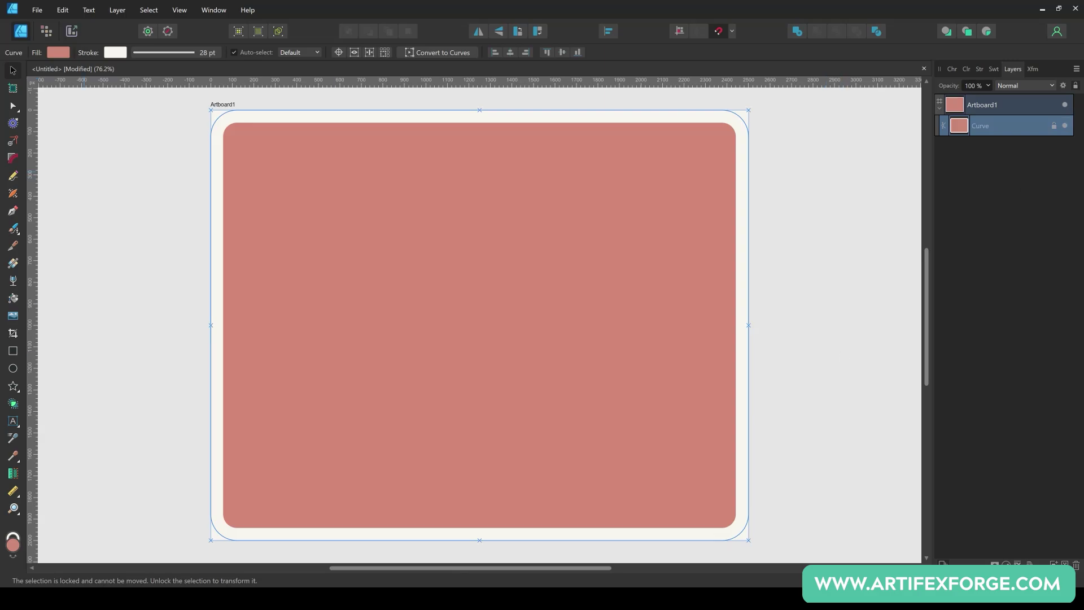
left_click(13, 421)
left_click_drag(318, 252, 404, 357)
type("RE")
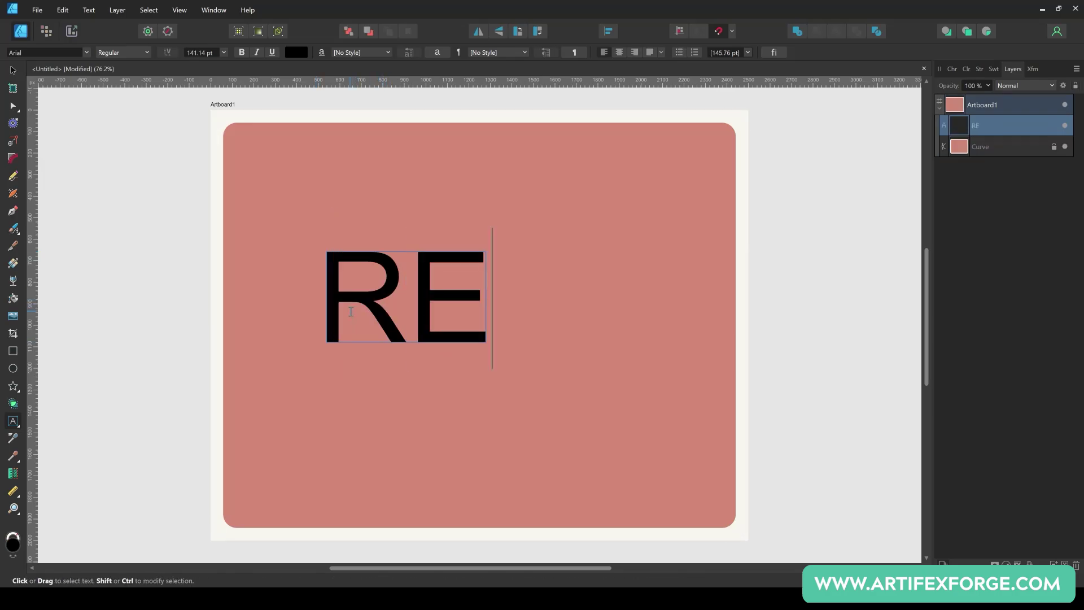
type("TRO")
key("Escape")
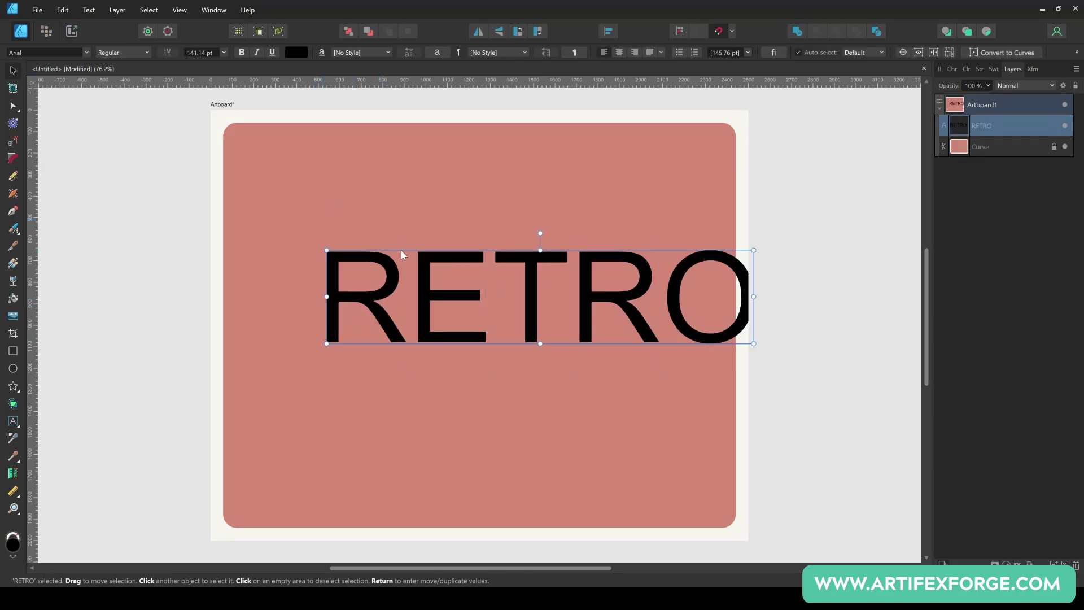
left_click_drag(403, 253, 349, 282)
- Set the RETRO text to Raleway Black at 105 pt
left_click(36, 55)
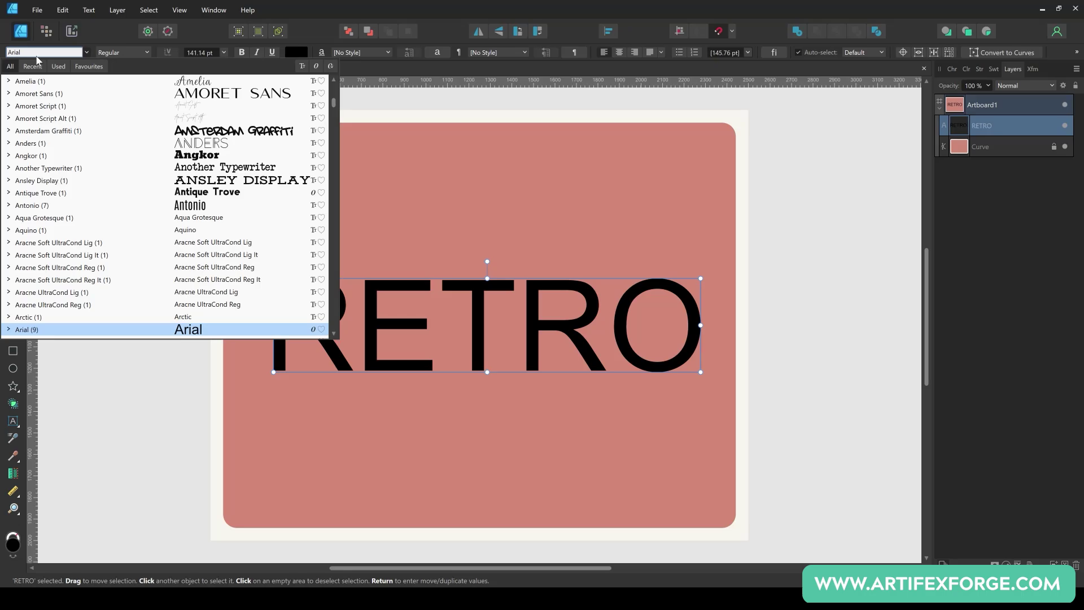
type("Raleway")
key("Return")
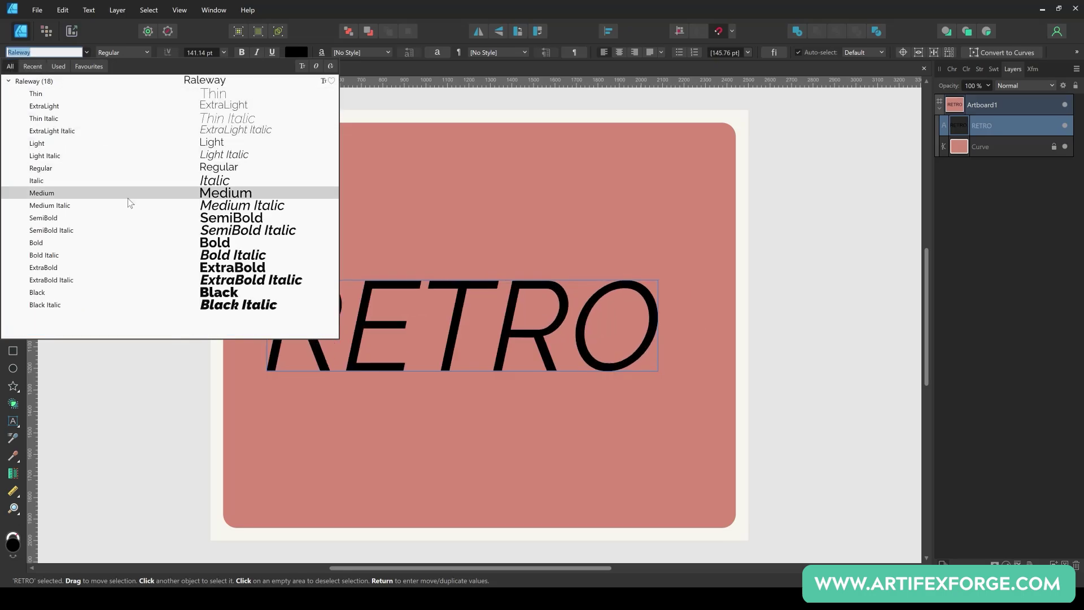
left_click(167, 292)
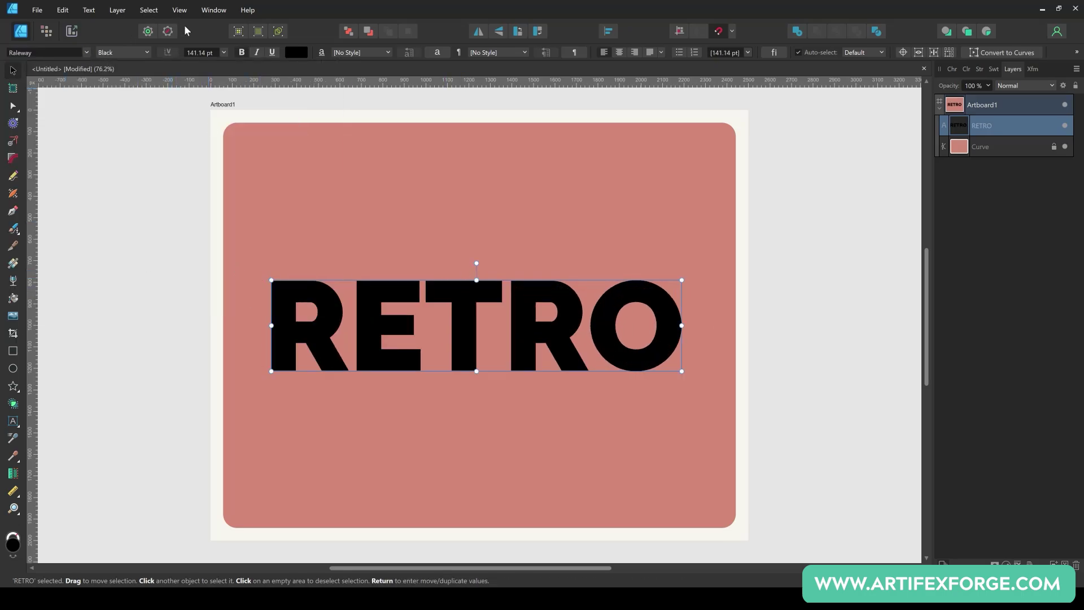
left_click(203, 52)
type("105")
key("Return")
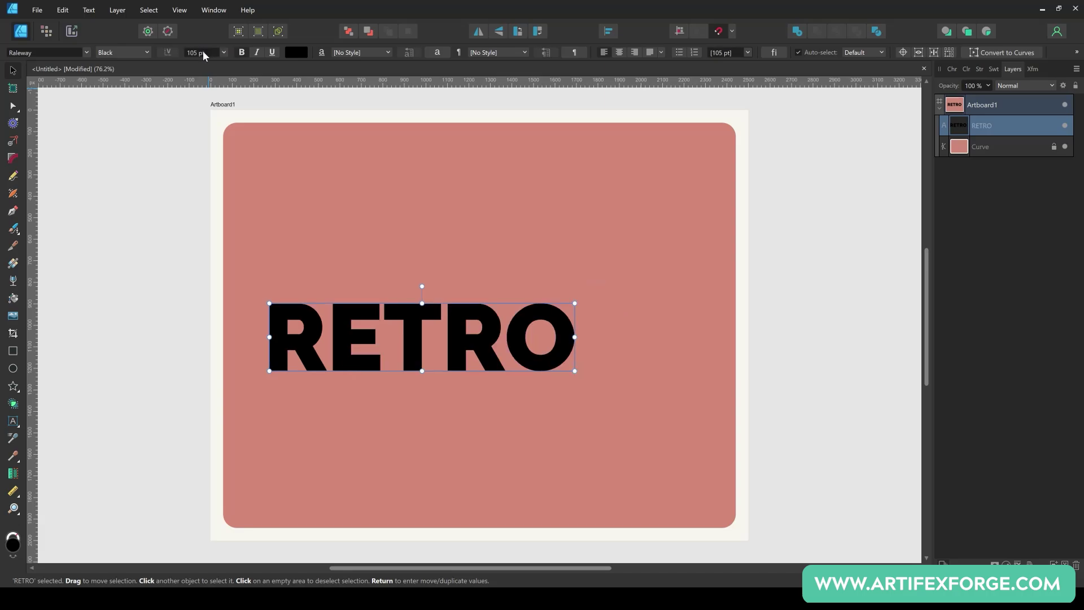
- Centre RETRO horizontally and vertically on the artboard
left_click(616, 38)
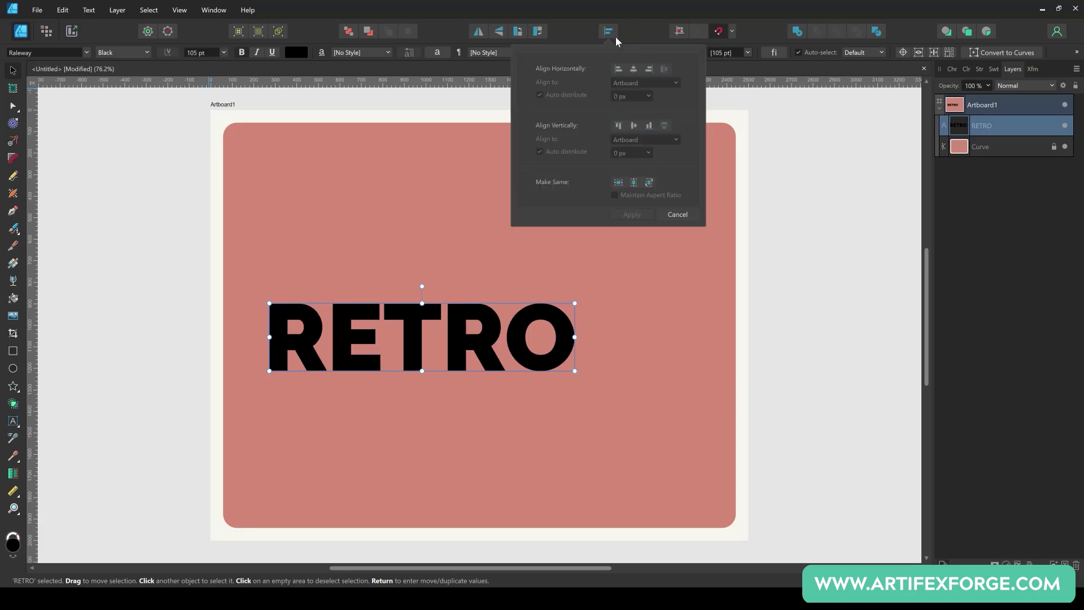
left_click(633, 69)
left_click(634, 126)
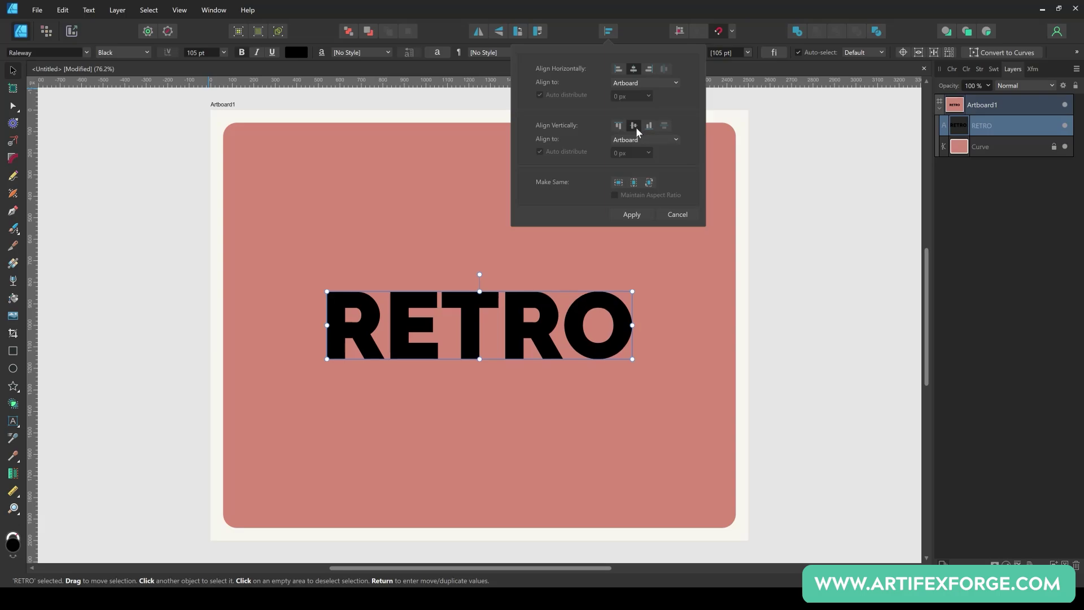
left_click(654, 9)
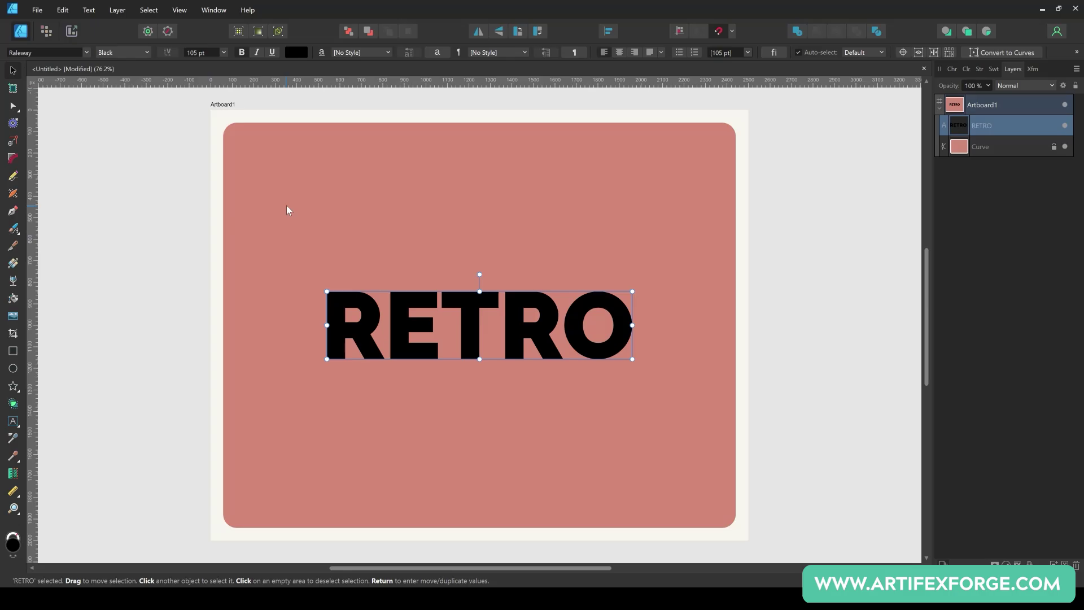
- Convert the RETRO text to curves and expand its five letter shapes
left_click(114, 10)
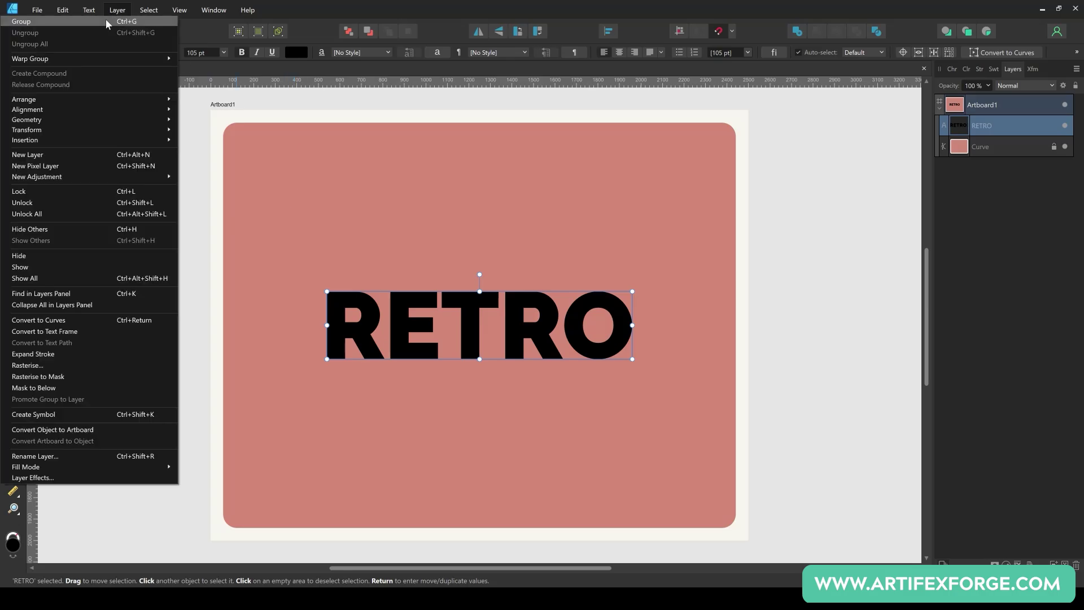
left_click(96, 325)
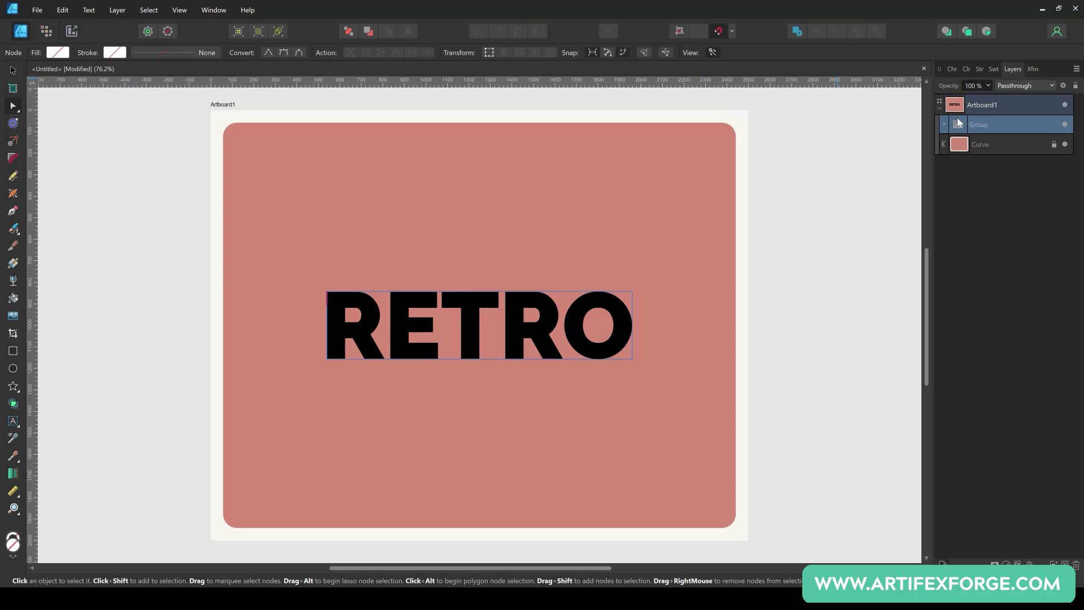
left_click(944, 124)
left_click(987, 142)
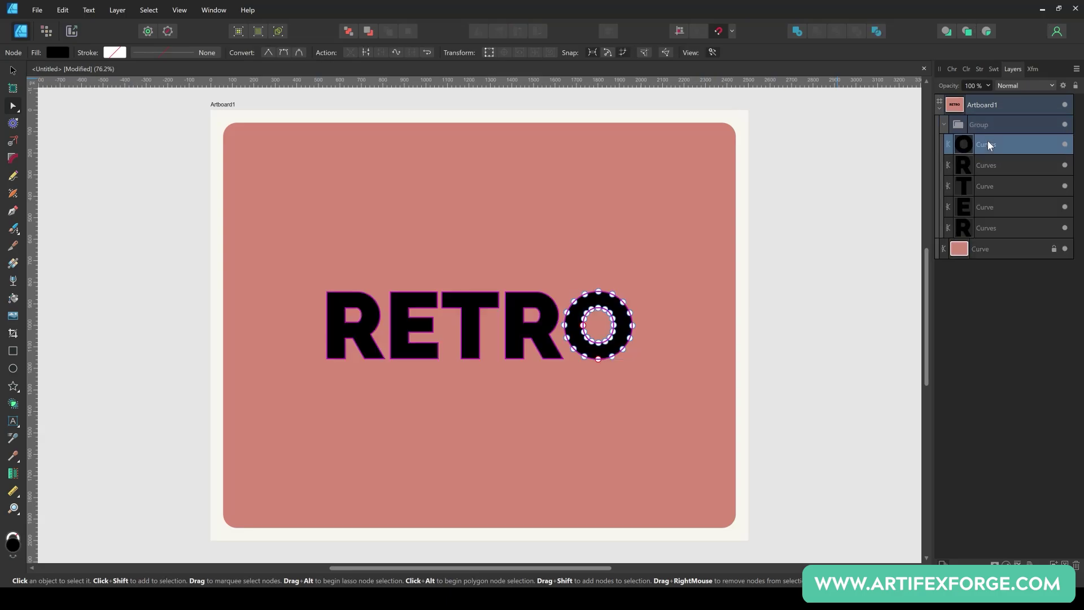
left_click(1009, 226, "shift")
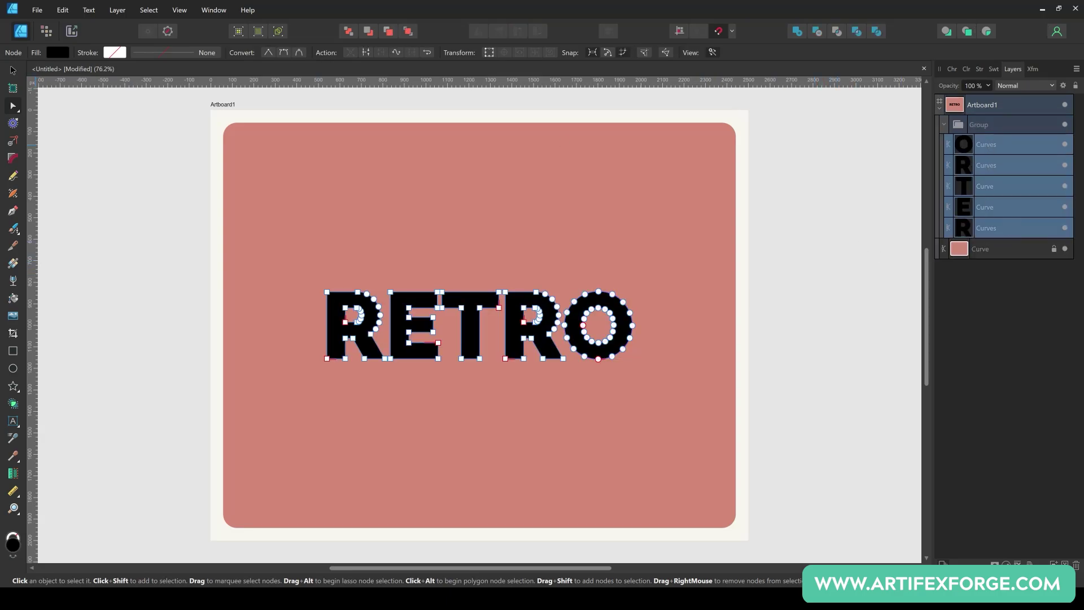
- Nudge the R and E letter shapes slightly to the left
key("v")
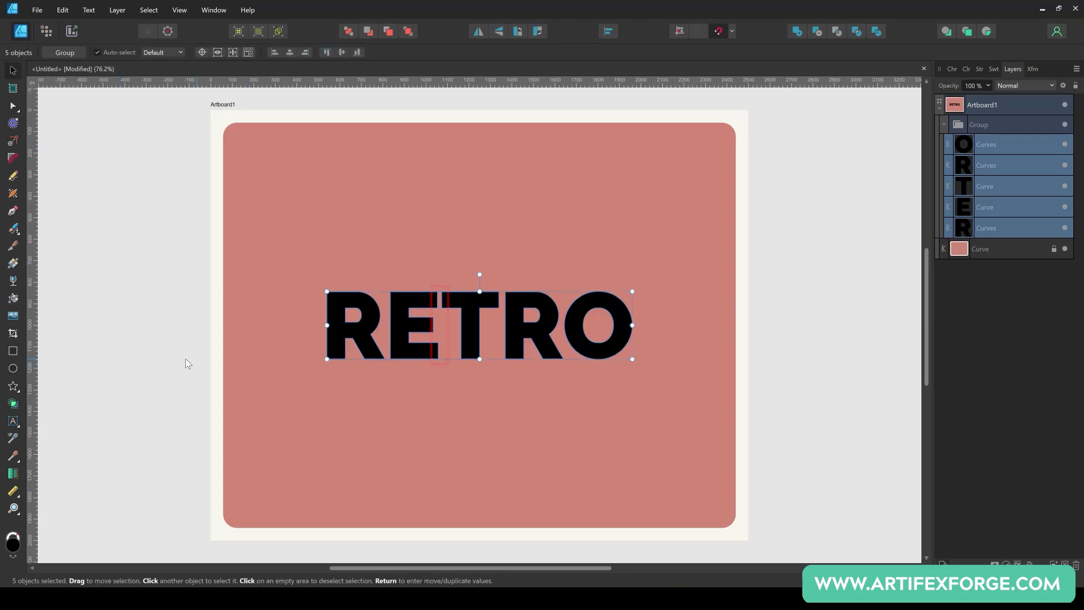
left_click(187, 363)
left_click(406, 337)
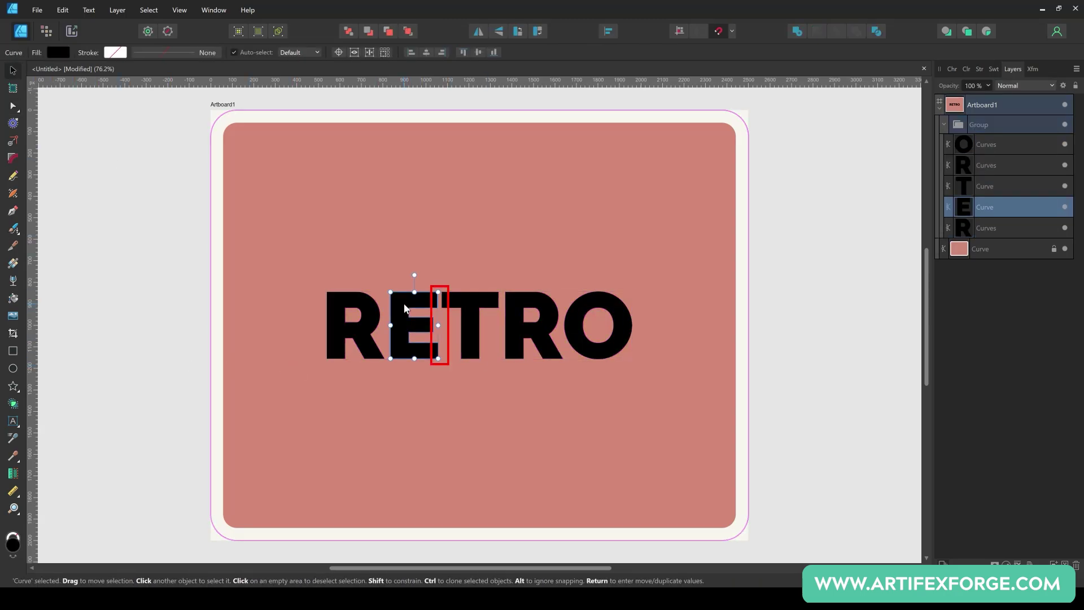
left_click(371, 310, "shift")
left_click_drag(371, 310, 370, 310)
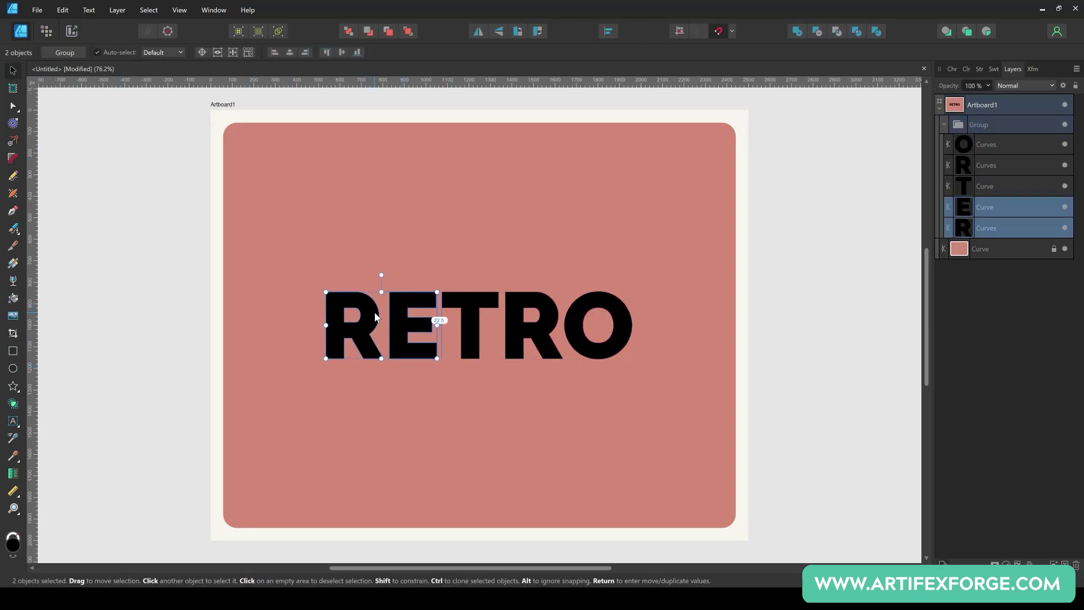
left_click(779, 345)
- Merge all five letters with Add into one shape and ungroup it
left_click(515, 333)
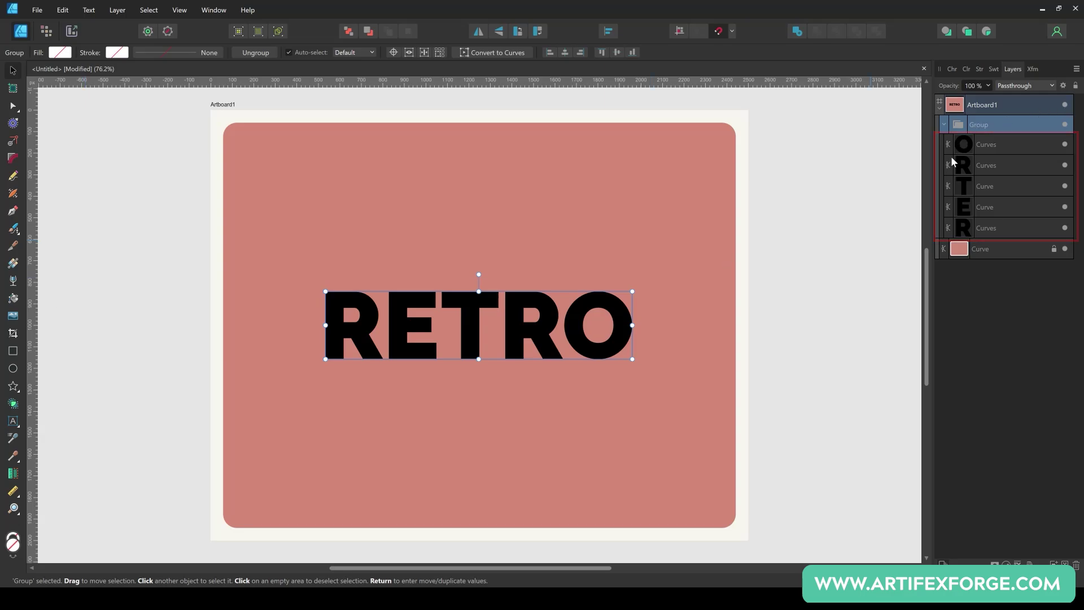
left_click(1004, 146)
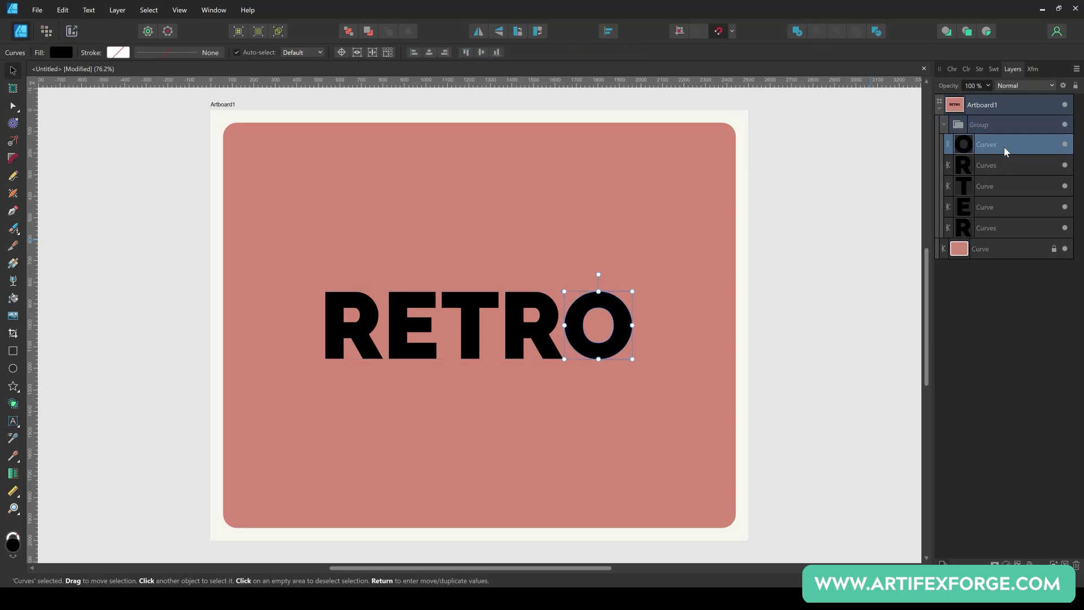
left_click(1002, 227, "shift")
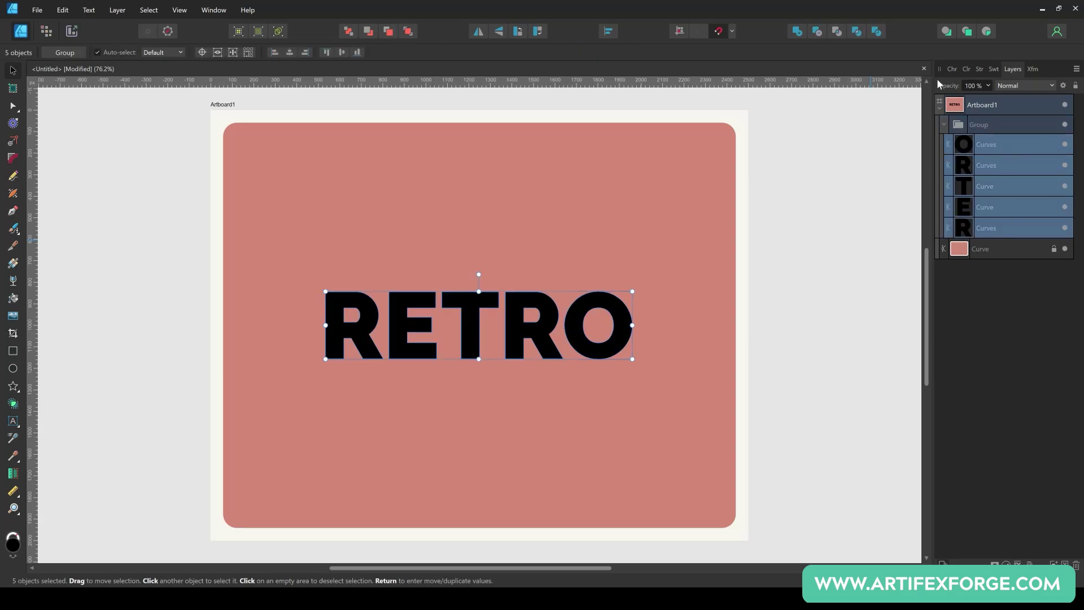
left_click(800, 35)
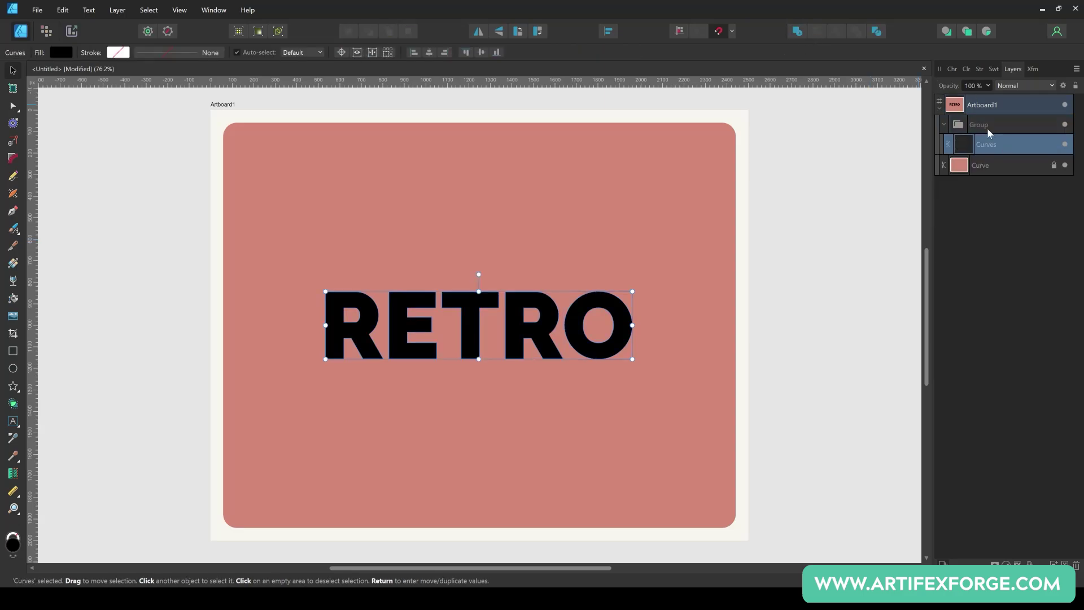
key("ctrl+shift+g")
left_click(961, 148)
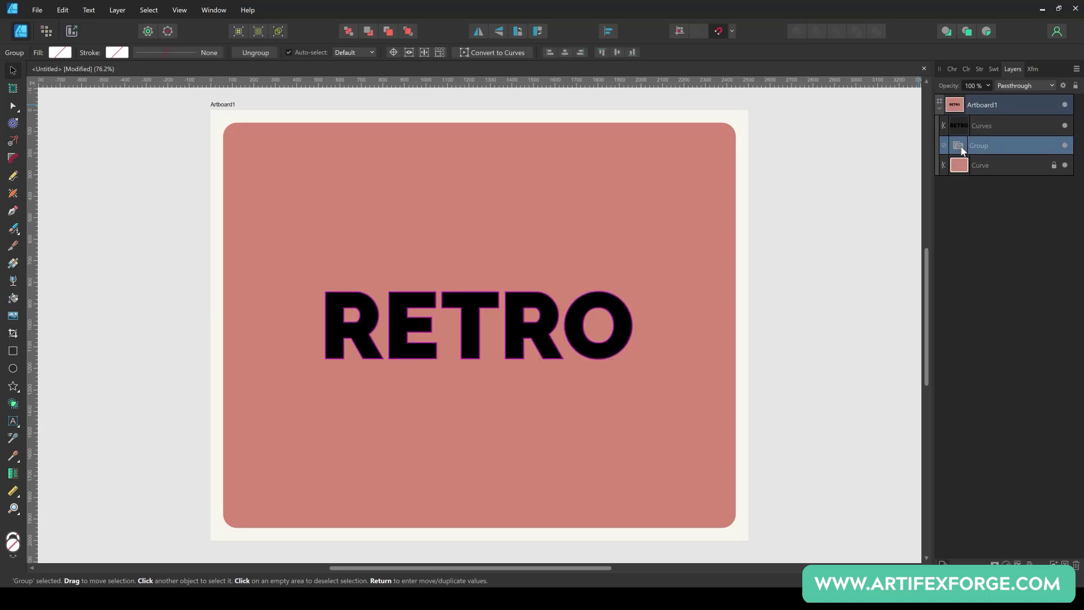
left_click(995, 128)
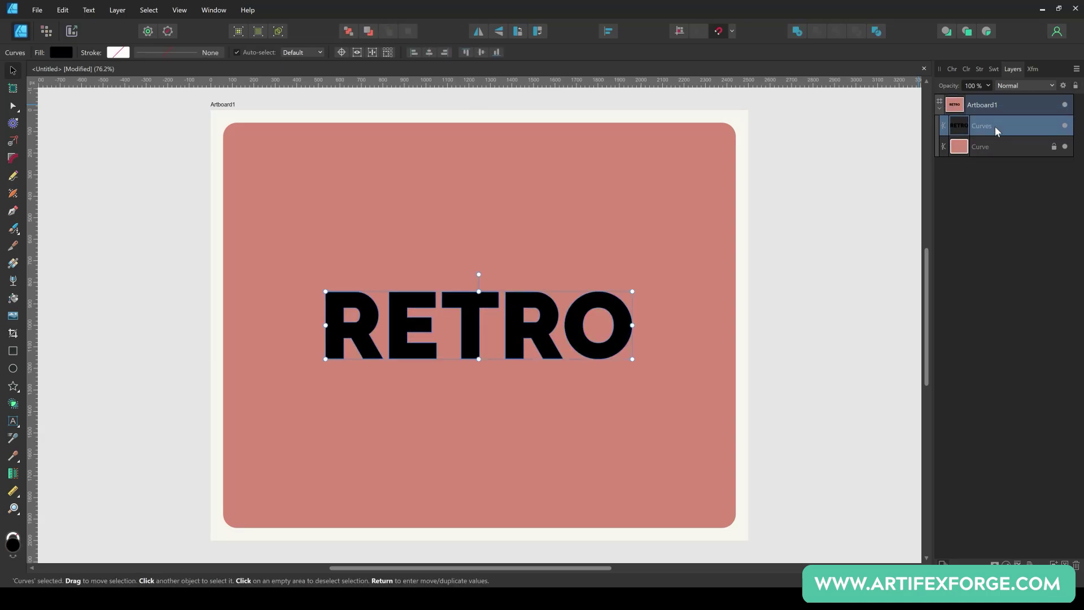
- Duplicate the RETRO curves and rename the top copy 'Main Type' and the lower copy '3D'
right_click(1012, 129)
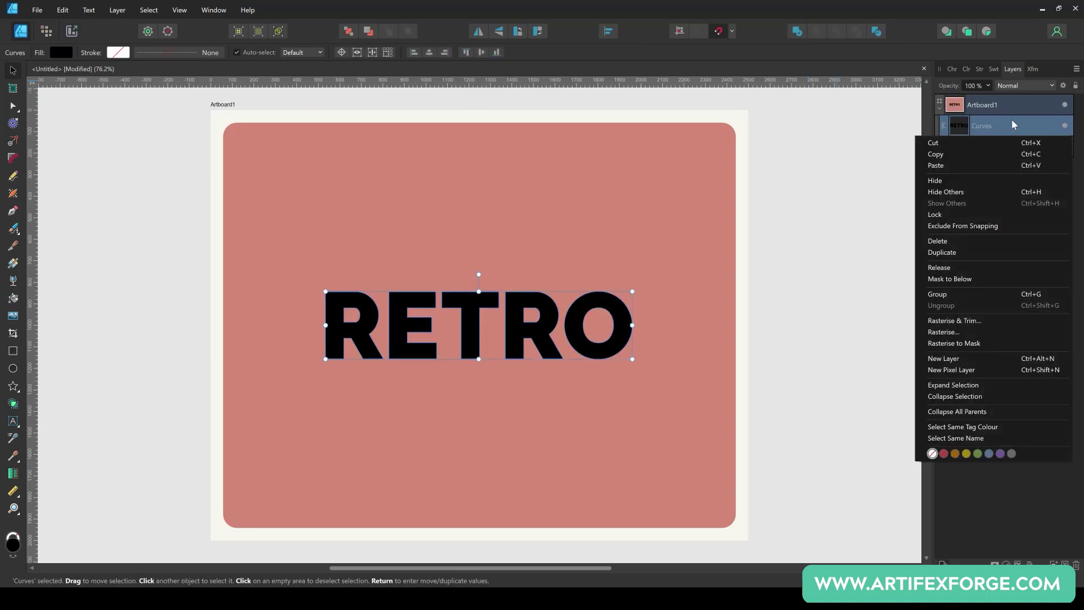
left_click(991, 256)
double_click(983, 125)
type("Main Type")
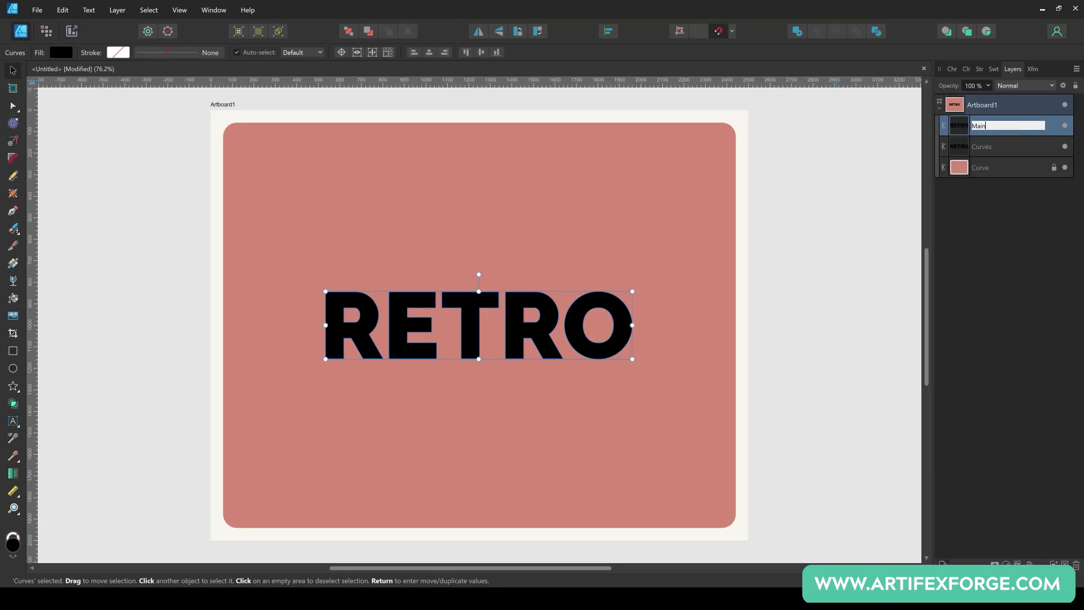
double_click(987, 147)
type("3D")
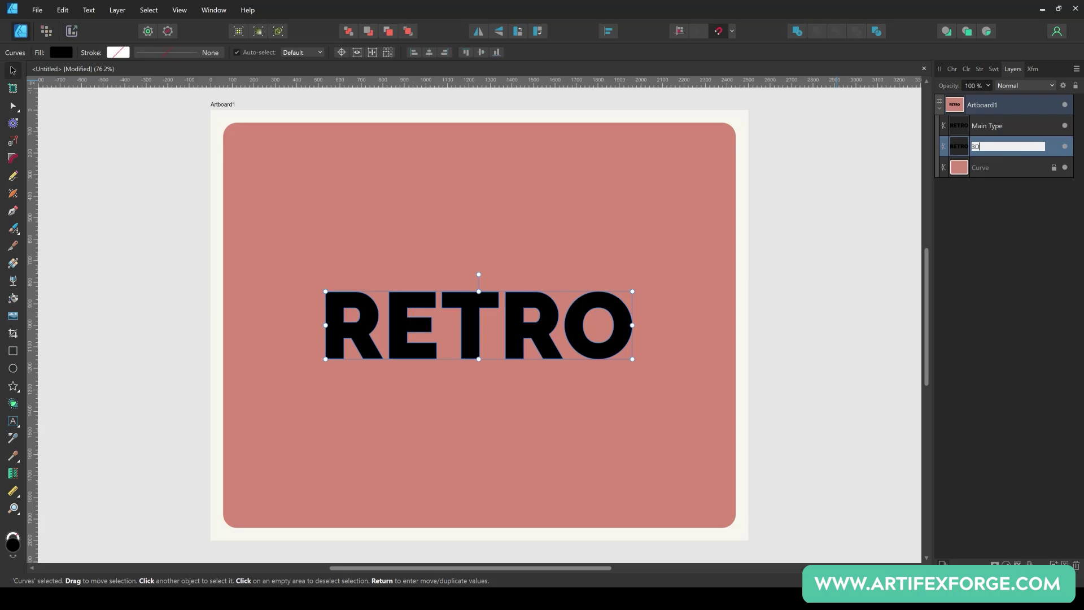
left_click(1042, 215)
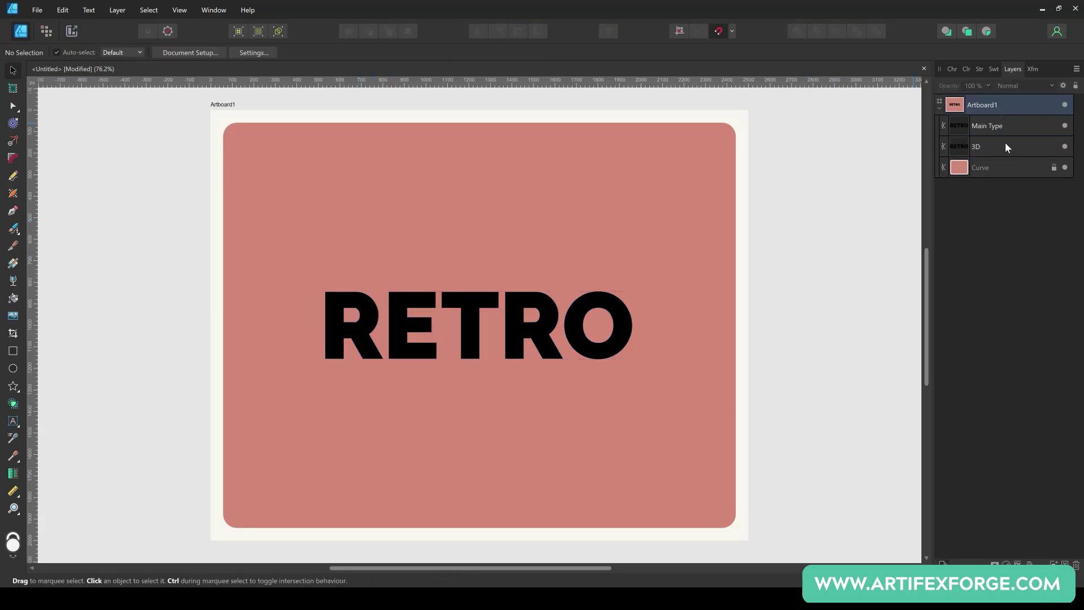
left_click(997, 128)
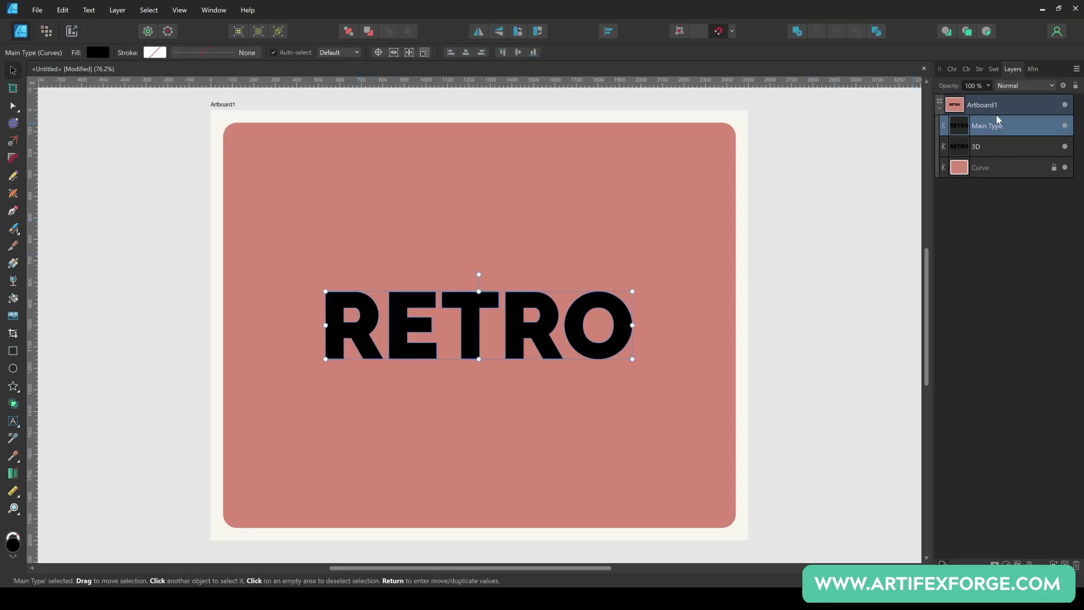
- Fill the Main Type lettering with cream and the 3D copy beneath with dark grey
left_click(996, 70)
left_click(945, 150)
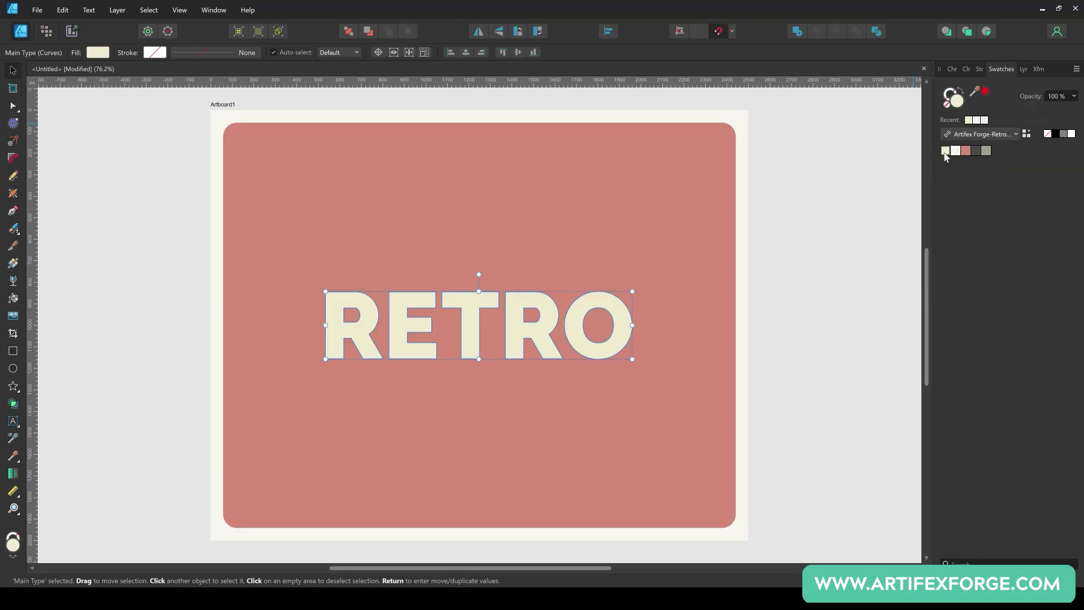
left_click(1023, 69)
left_click(995, 150)
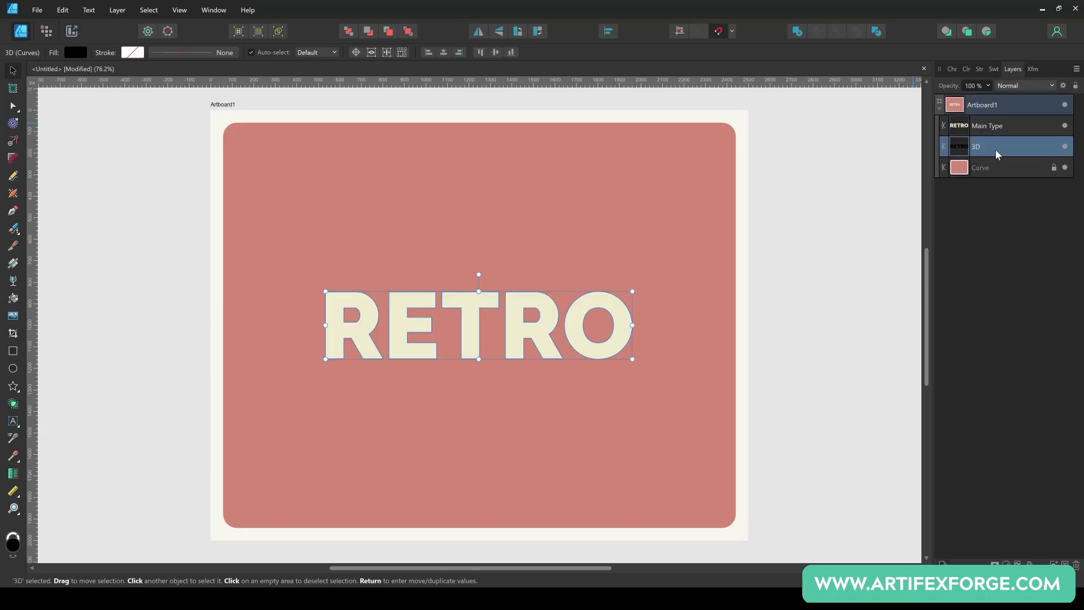
left_click(993, 69)
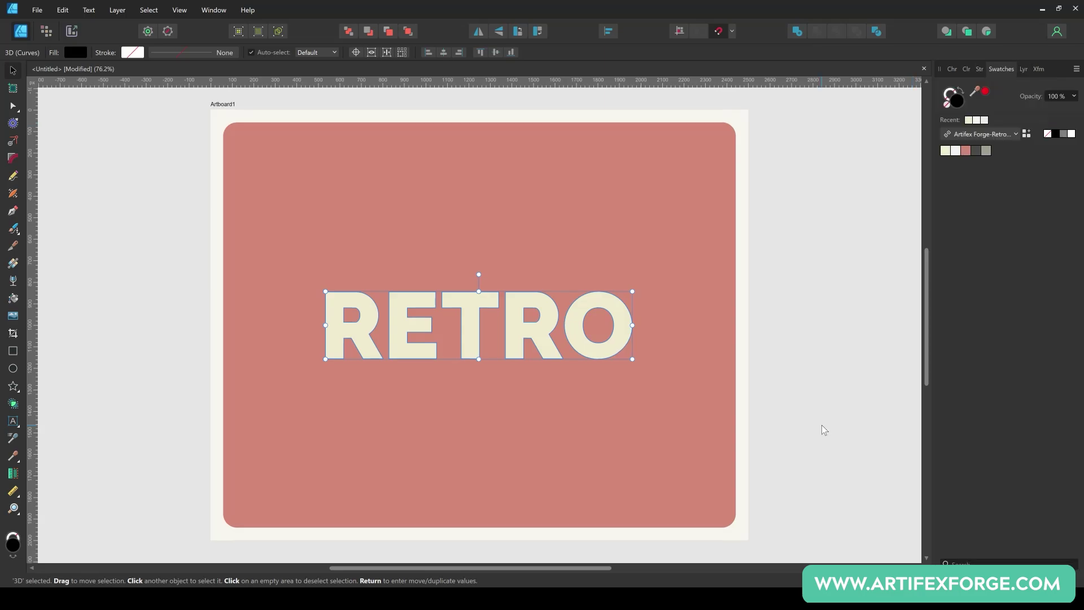
left_click(975, 150)
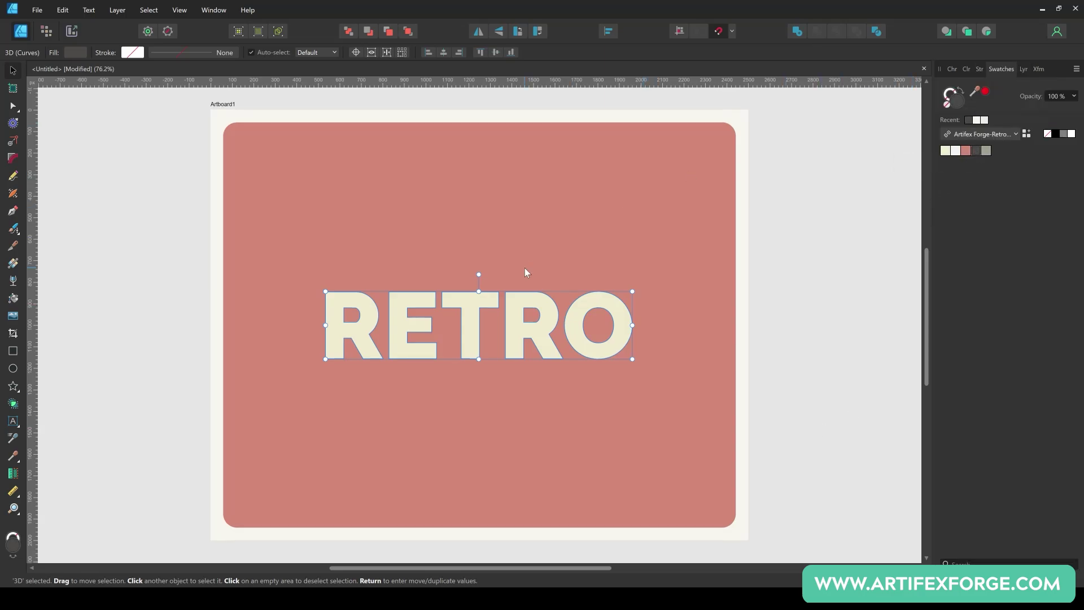
- In Move/Duplicate, set angle -45°, distance 10 px, duplicate on, and 5 copies
key("ctrl+plus")
key("ctrl+plus")
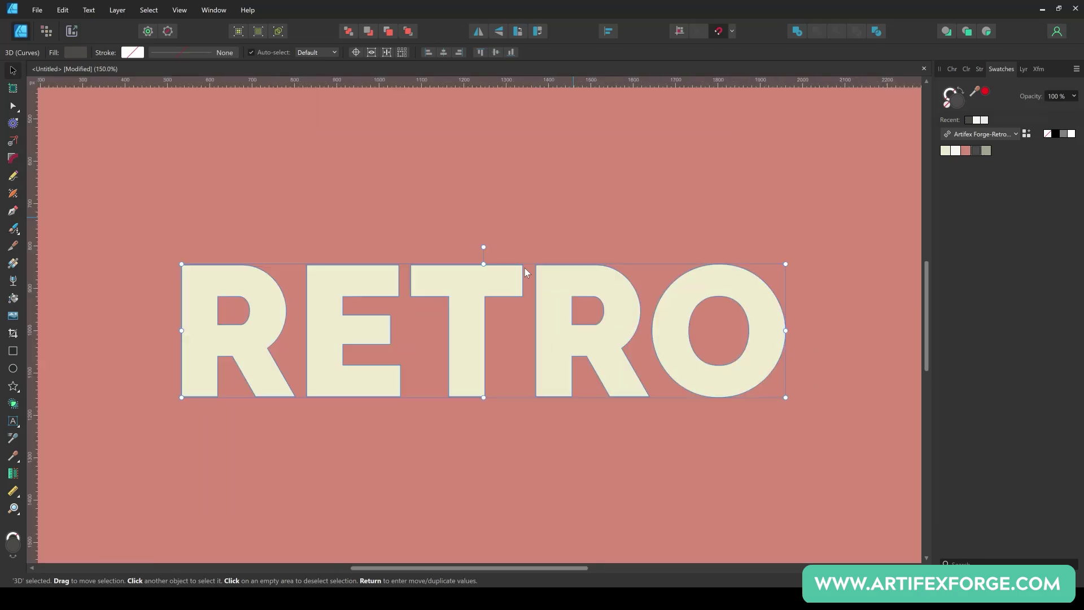
key("Return")
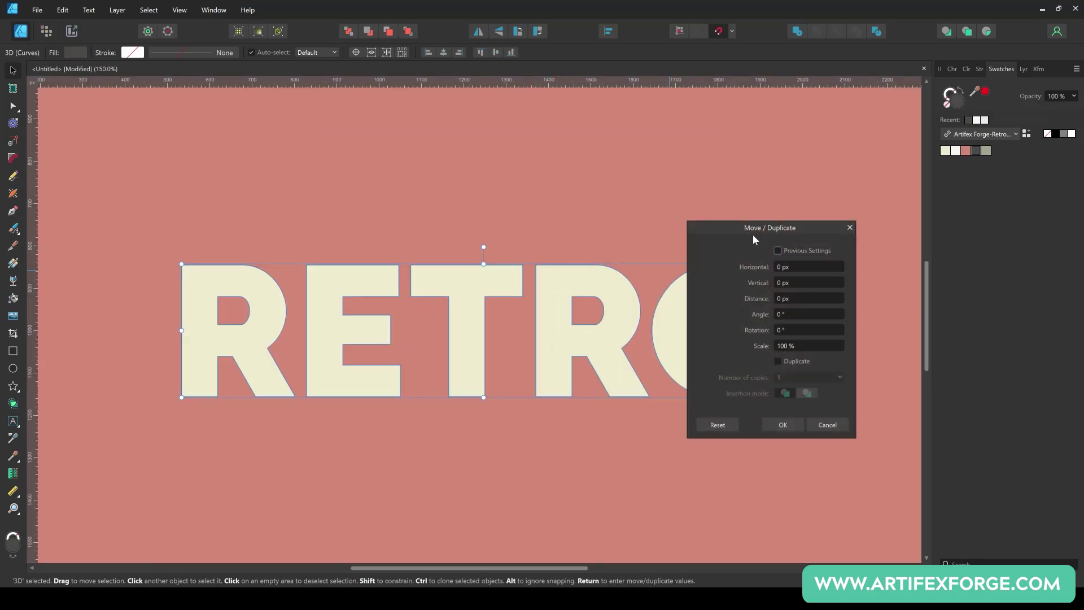
left_click_drag(737, 227, 808, 69)
left_click(867, 139)
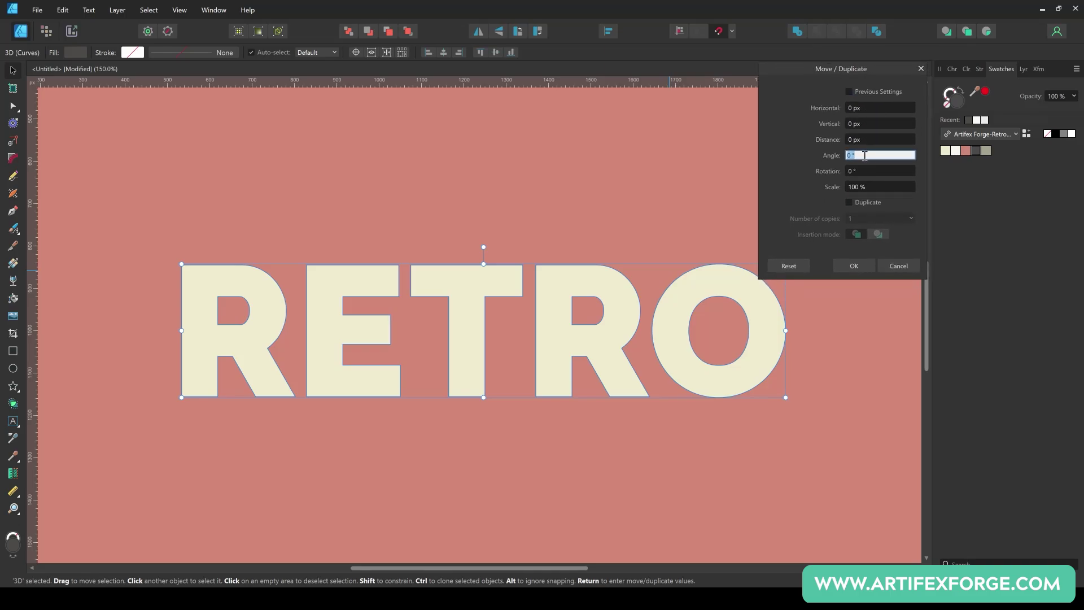
type("-45")
left_click(870, 139)
type("10")
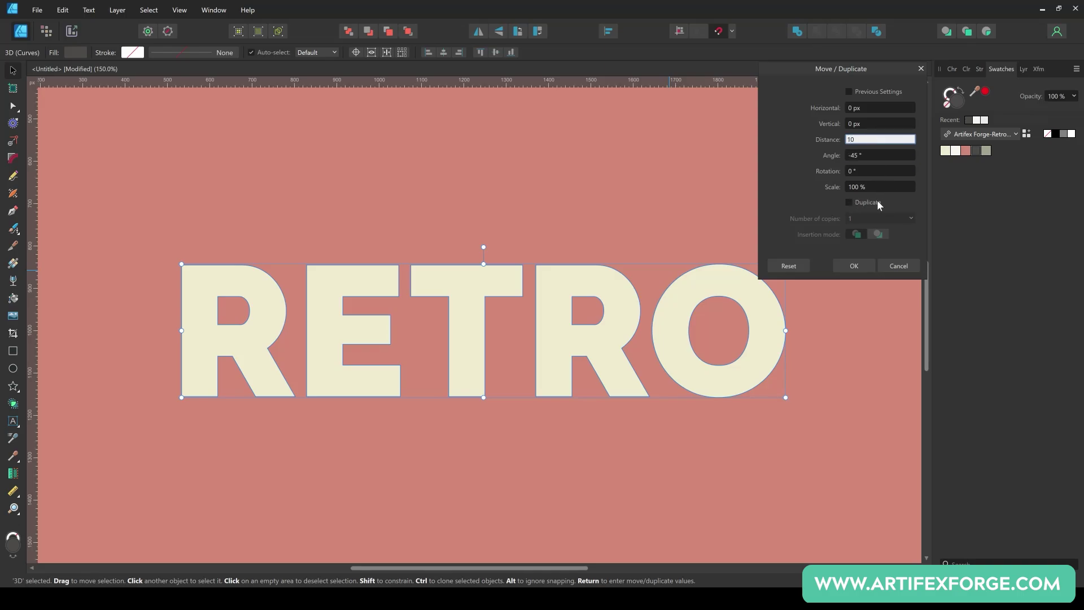
left_click(848, 201)
left_click(867, 220)
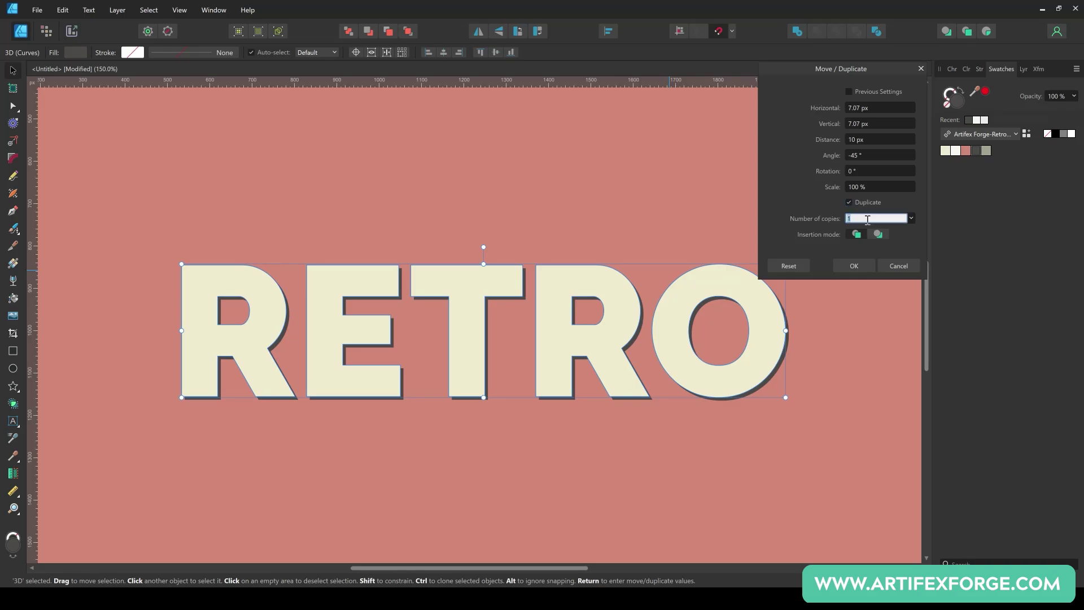
type("5")
key("Return")
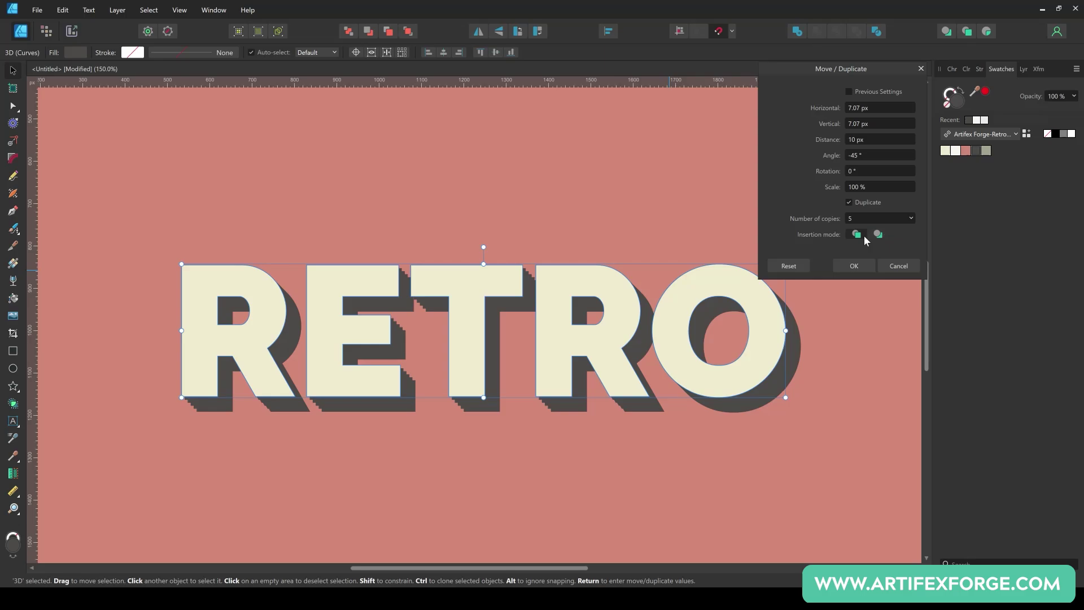
left_click(551, 401)
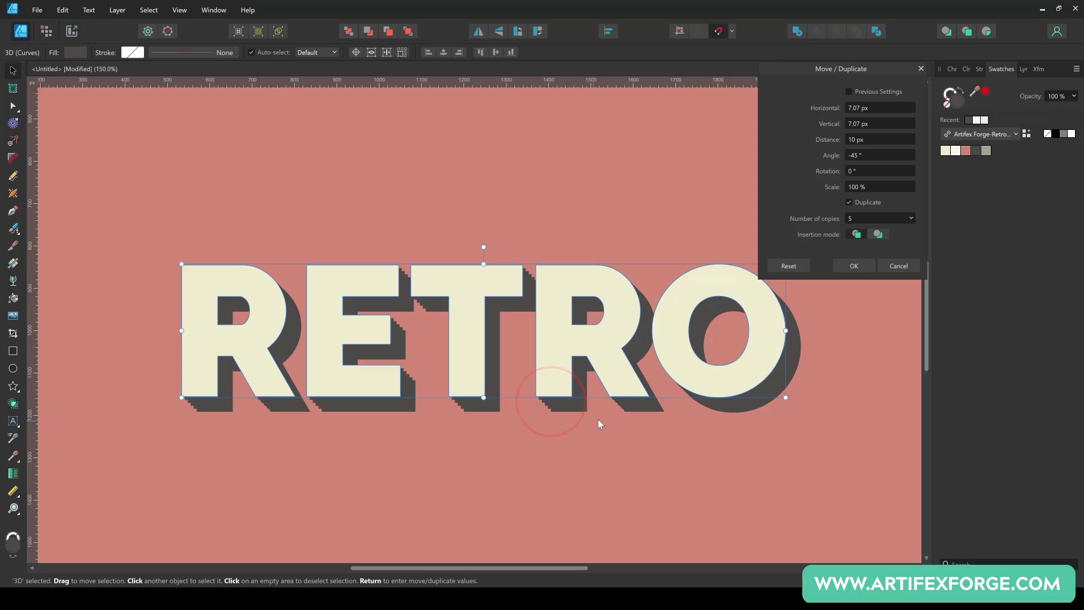
- Try 36 copies at 1.5 px, then revert to 10 px and 5 copies and apply
left_click(913, 219)
left_click_drag(912, 232, 937, 231)
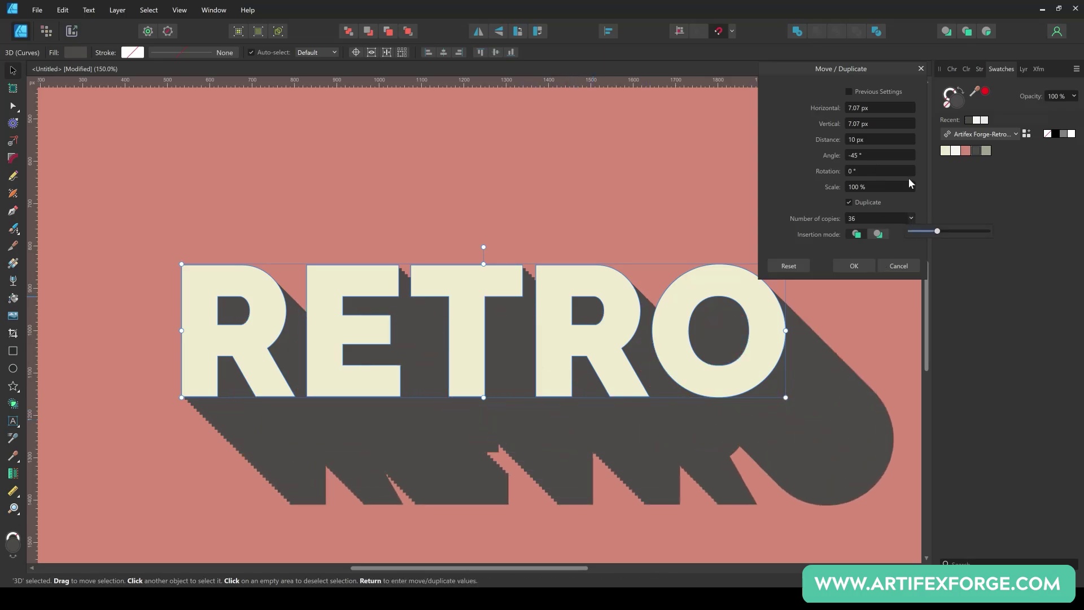
left_click(869, 141)
left_click(865, 138)
type("1")
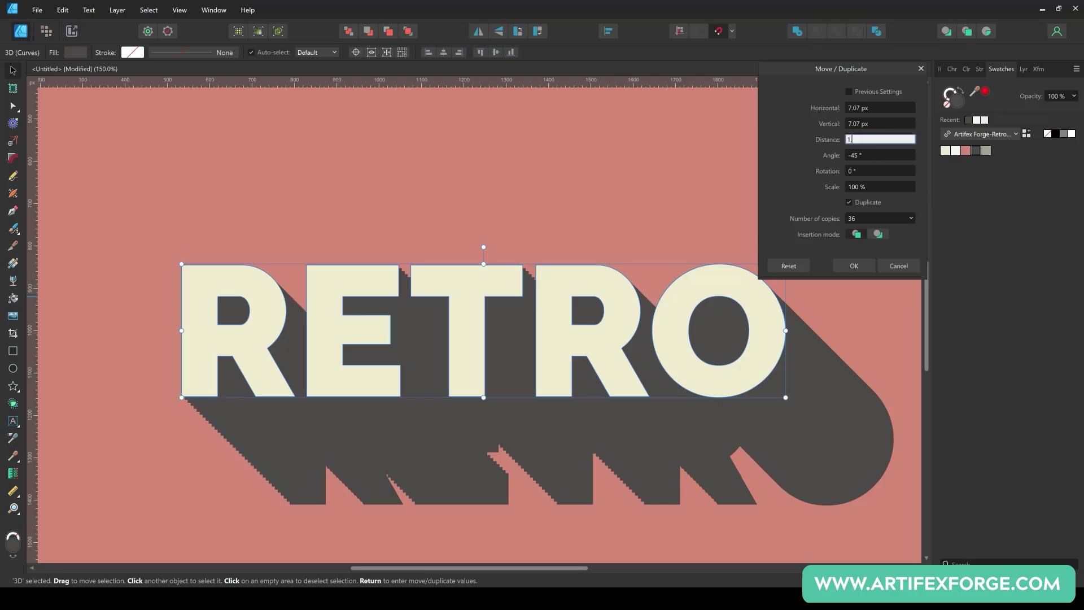
type(".5")
key("Return")
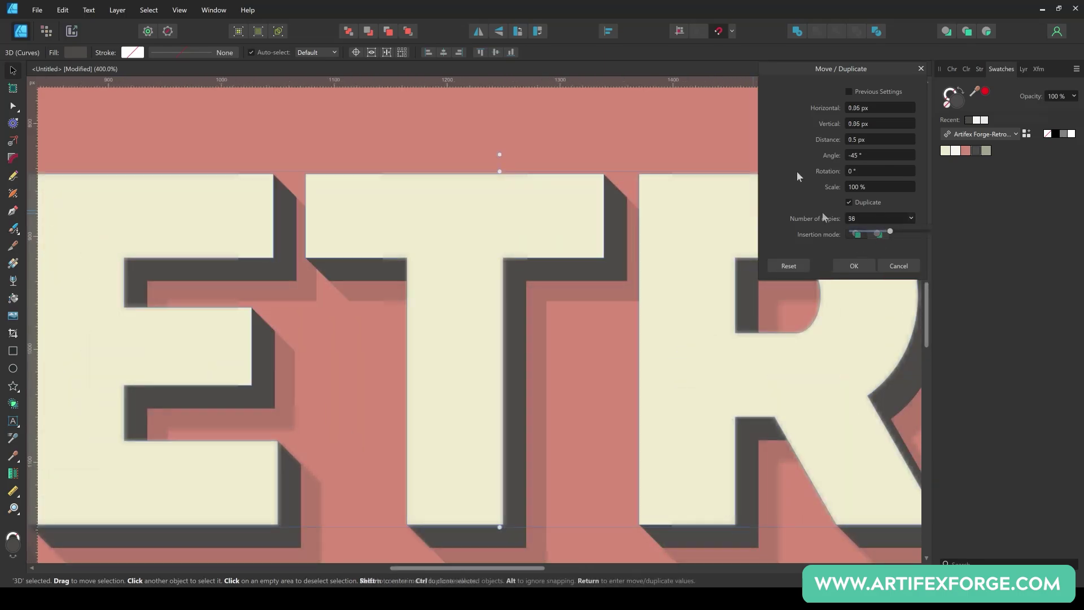
left_click(873, 138)
type("10")
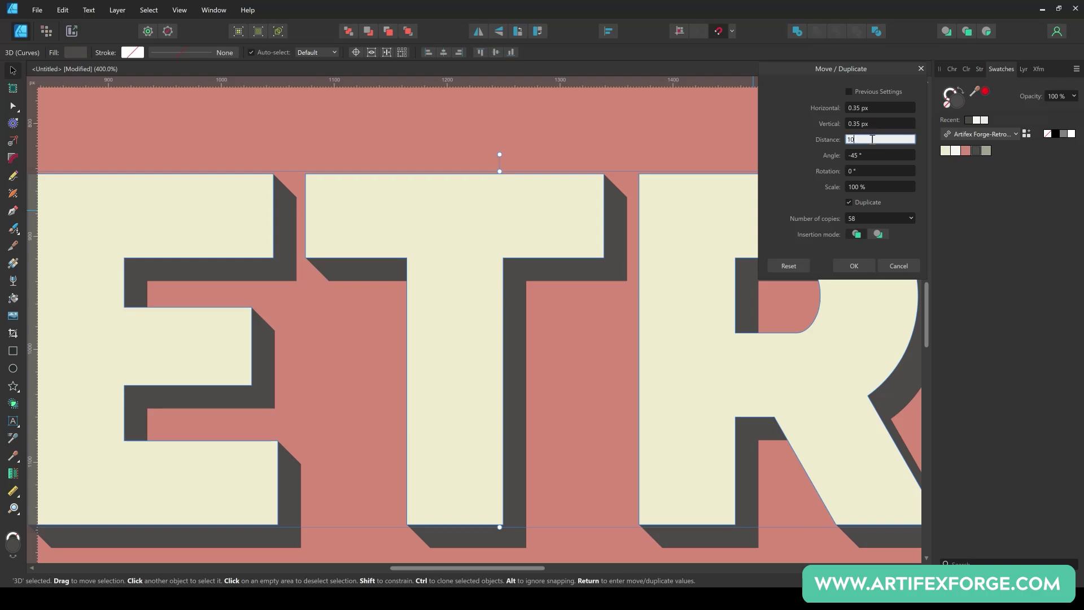
left_click(868, 219)
type("5")
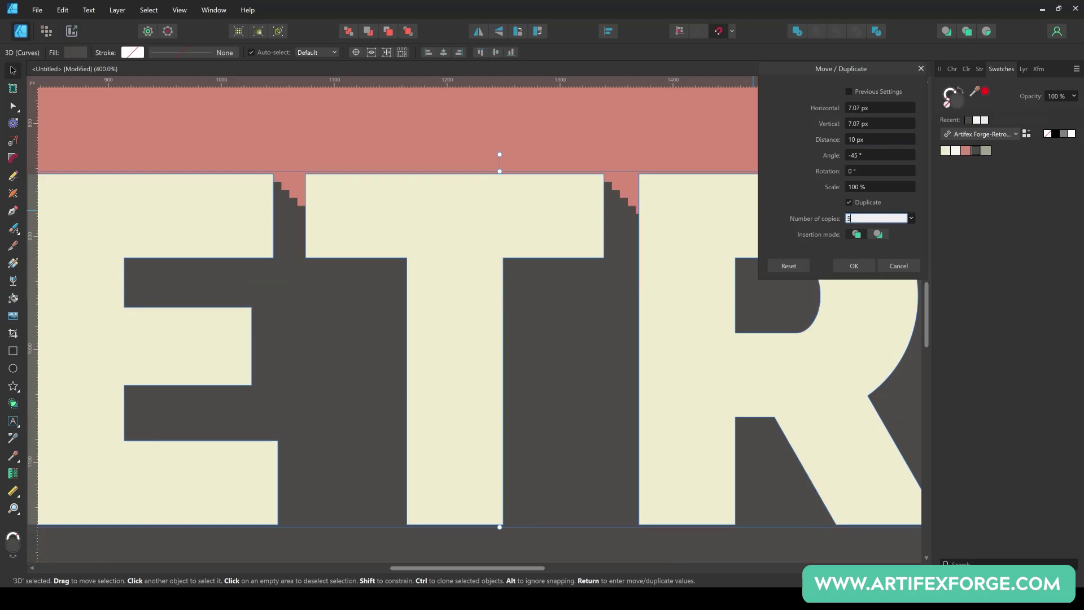
left_click(862, 169)
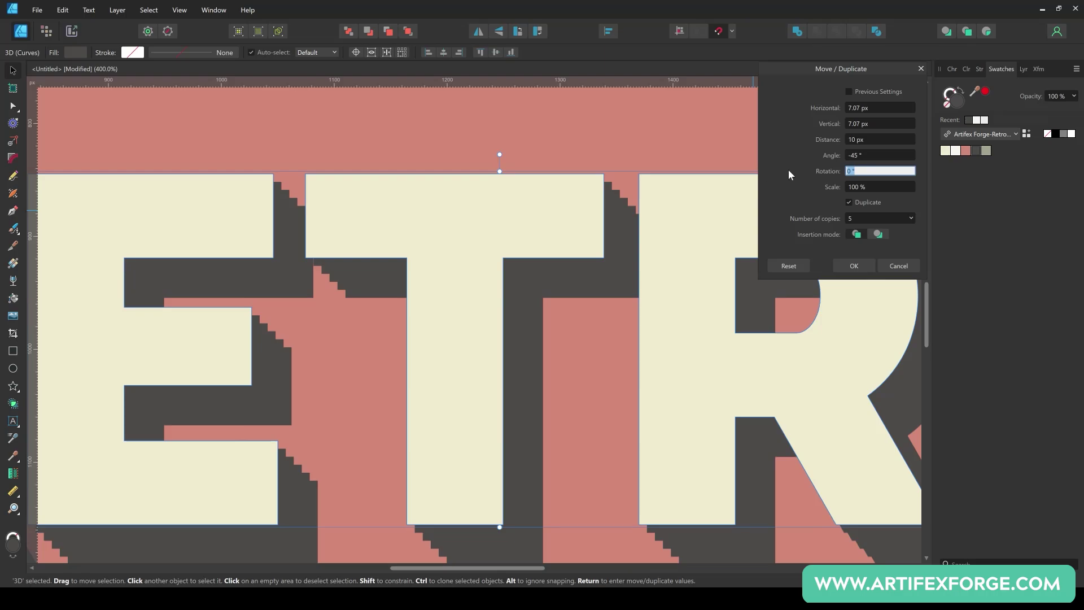
left_click(852, 266)
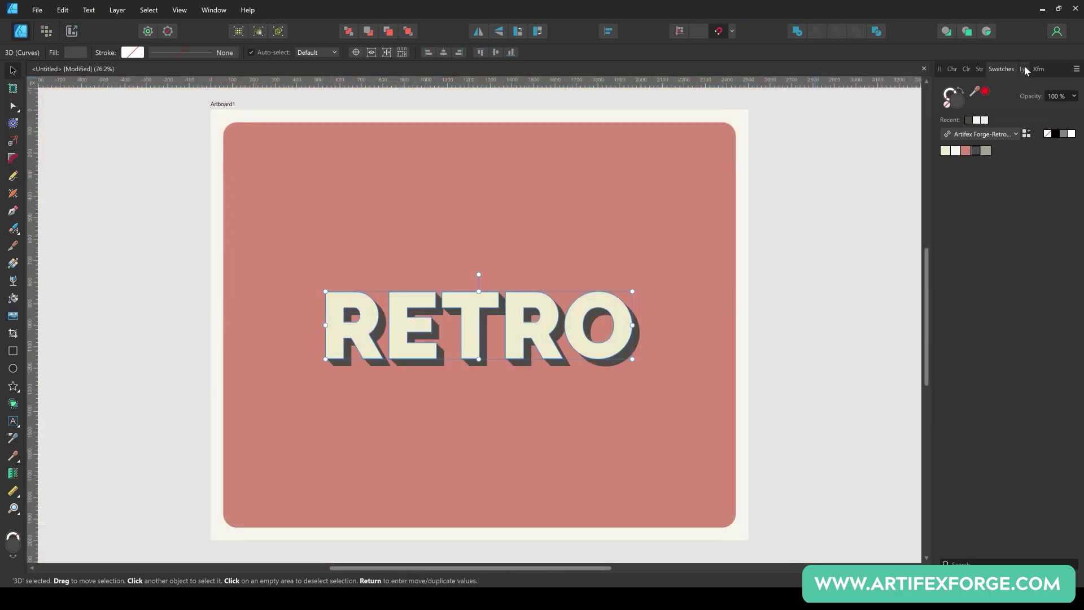
- Select all six 3D shadow layers and combine them with Add into one shape
left_click(1023, 68)
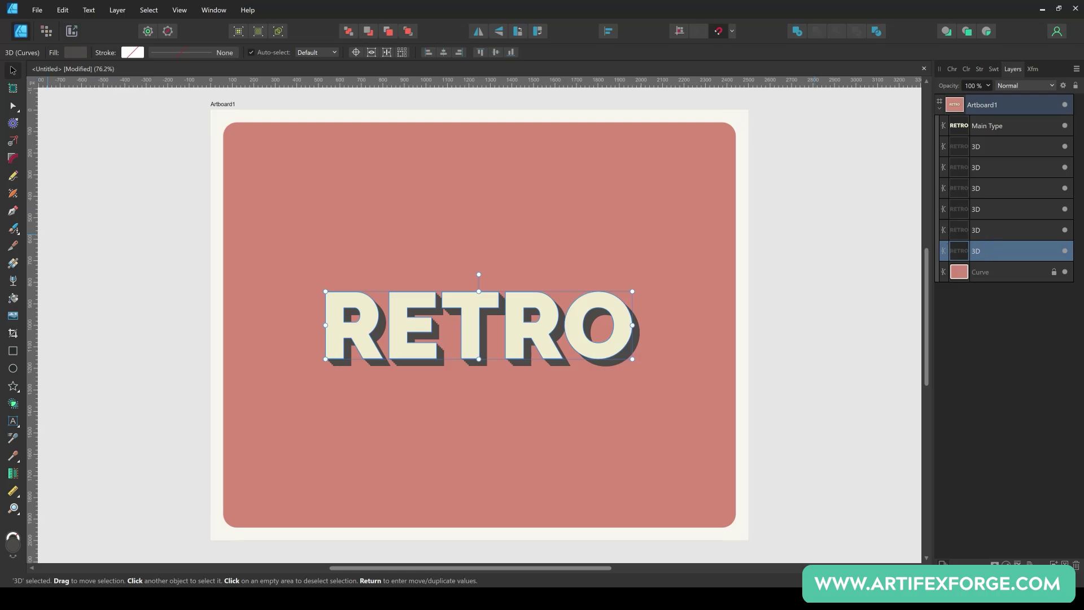
left_click(997, 147, "shift")
left_click(796, 32)
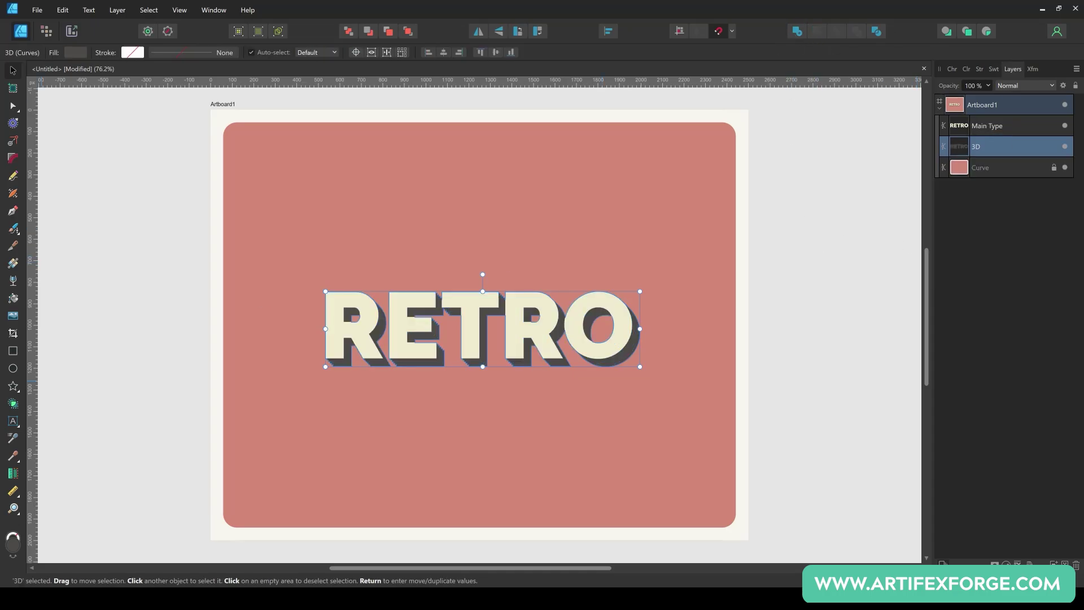
scroll(336, 368, "up", 5)
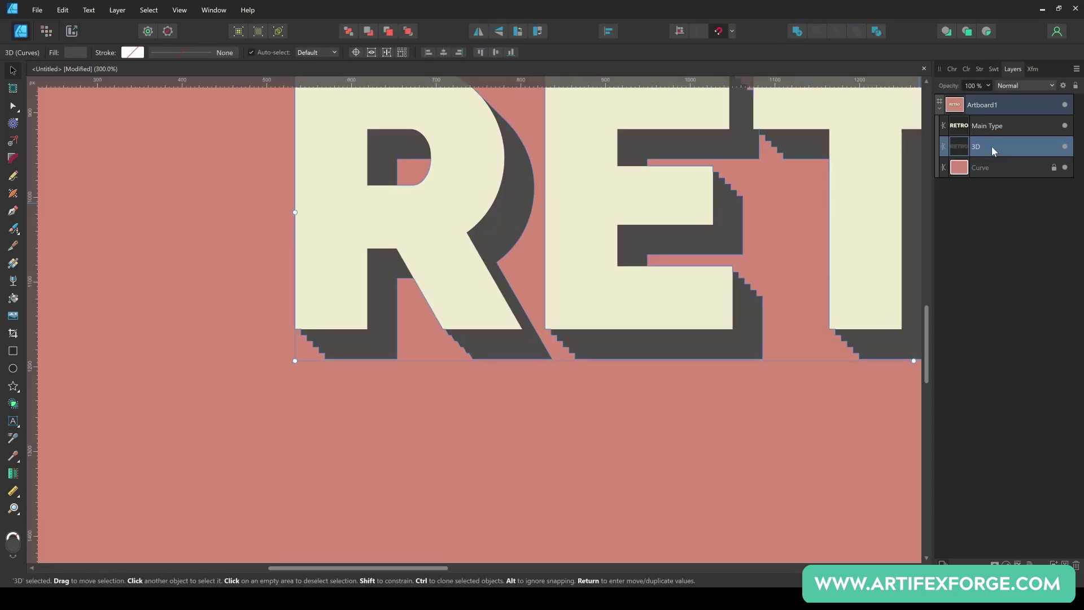
- Delete the staircase nodes along the R's and E's lower shadow edges to form straight diagonals
left_click(19, 106)
key("ctrl+plus")
key("ctrl+plus")
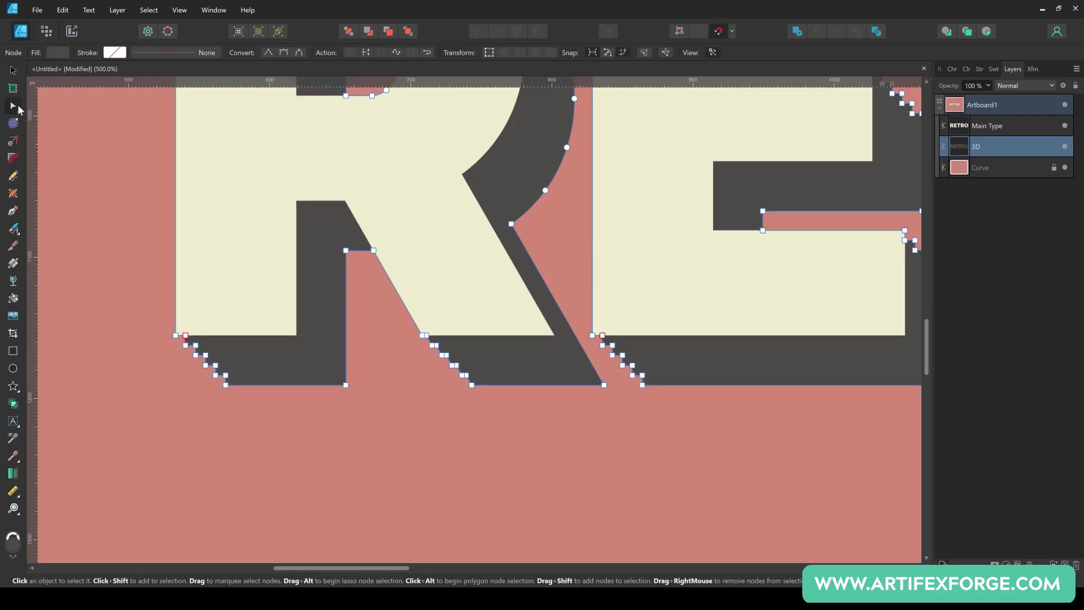
left_click_drag(182, 331, 345, 388)
key("Delete")
left_click_drag(520, 393, 441, 406)
left_click_drag(453, 345, 497, 398)
key("Delete")
left_click_drag(637, 426, 475, 426)
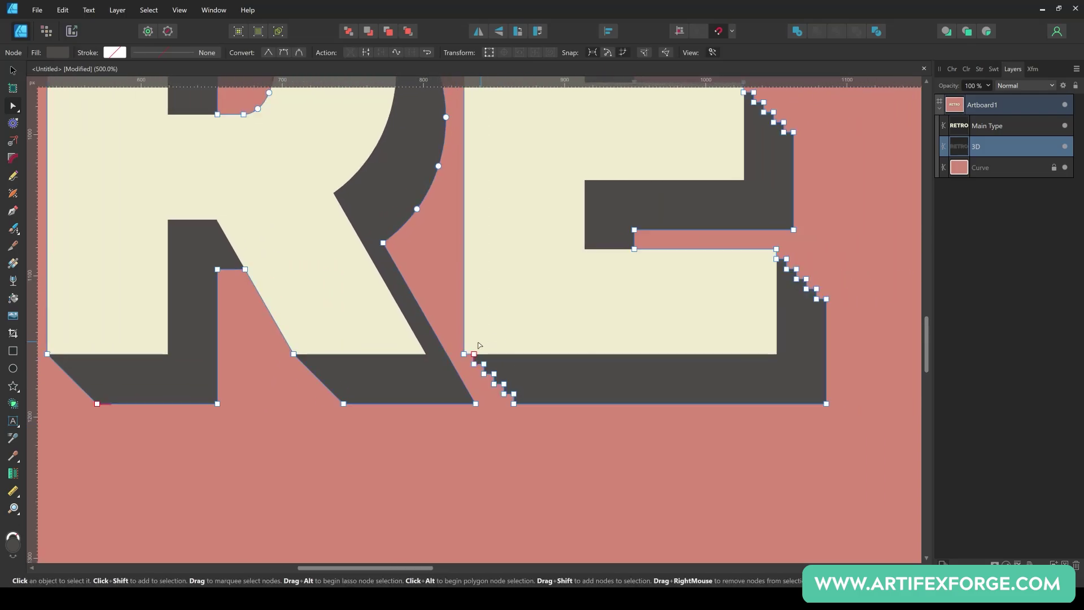
left_click_drag(470, 340, 529, 403)
key("Delete")
left_click_drag(759, 424, 433, 438)
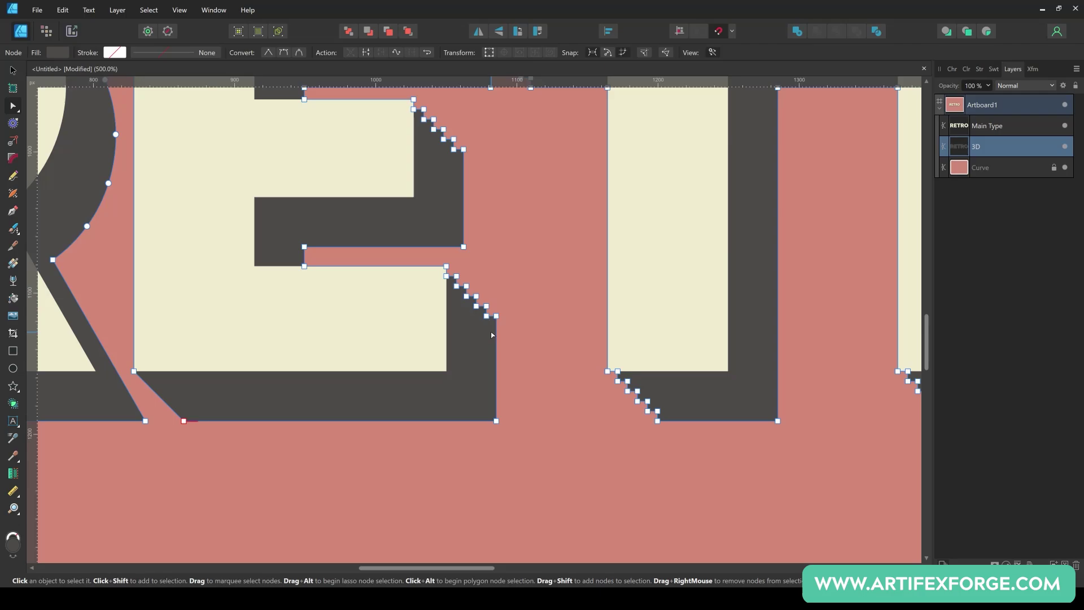
left_click_drag(453, 271, 492, 316)
key("Delete")
- Straighten the stepped shadow edges of the T, the R's leg and the O by deleting nodes
left_click_drag(689, 447, 499, 369)
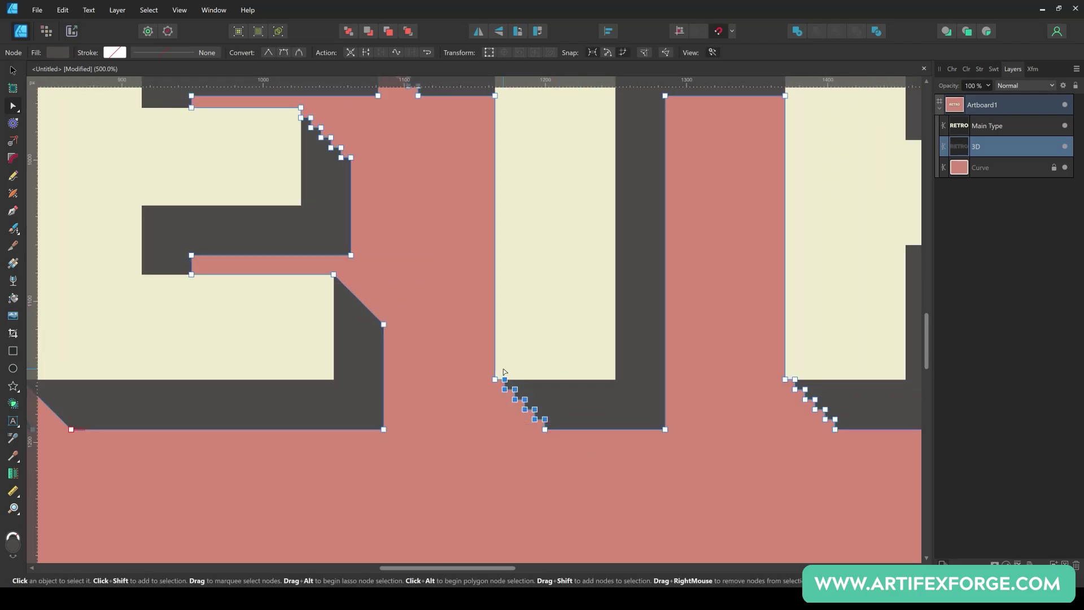
key("Delete")
left_click_drag(739, 471, 460, 481)
left_click_drag(574, 435, 515, 384)
key("Delete")
left_click_drag(786, 435, 530, 375)
key("Delete")
left_click_drag(744, 486, 504, 507)
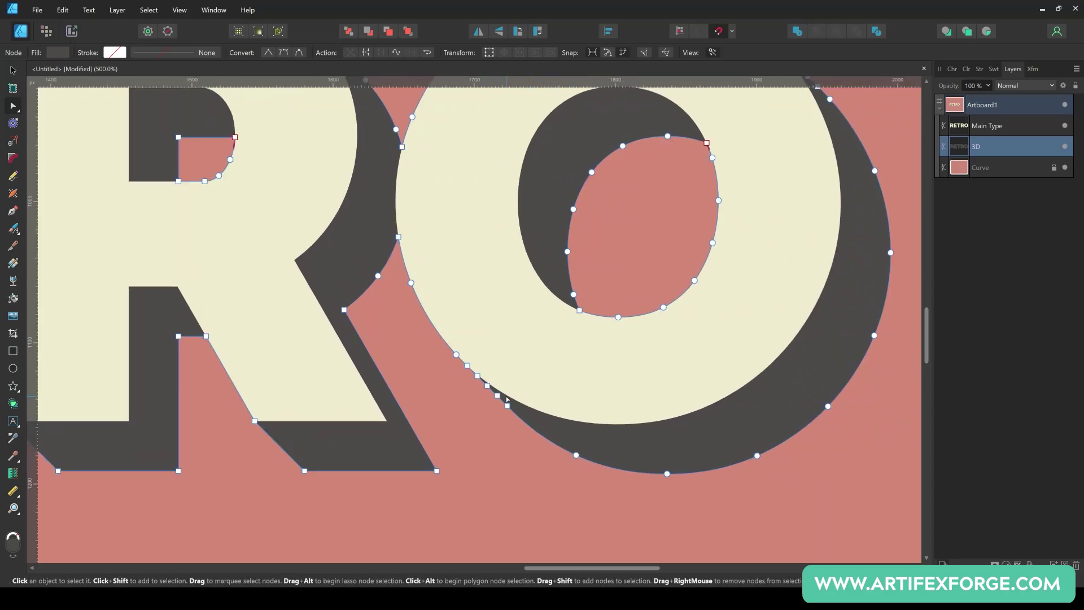
left_click_drag(508, 403, 458, 357)
key("Delete")
- Remove staircase nodes on the R's shoulder, between T and R, and at the E–T junctions
left_click_drag(822, 346, 765, 282)
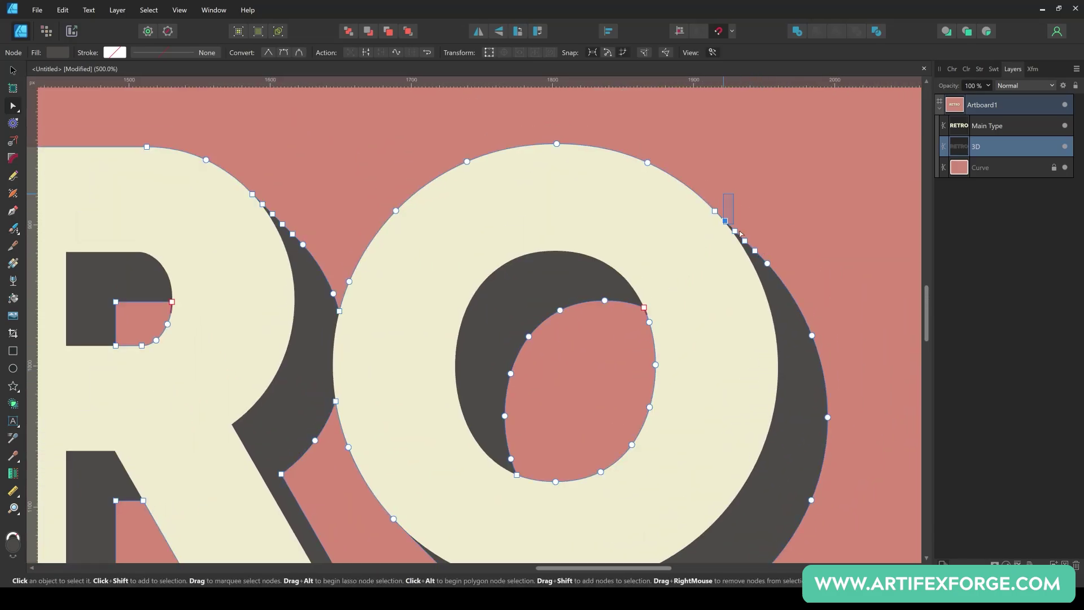
scroll(685, 277, "left", 5)
left_click_drag(572, 159, 624, 231)
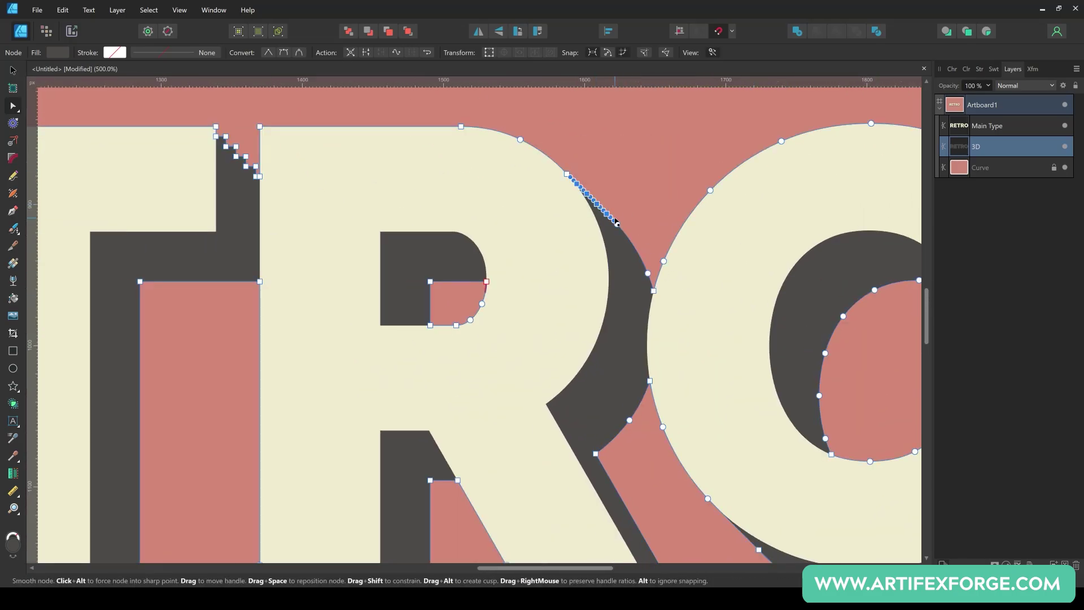
key("Delete")
scroll(635, 399, "left", 4)
scroll(495, 171, "up", 1)
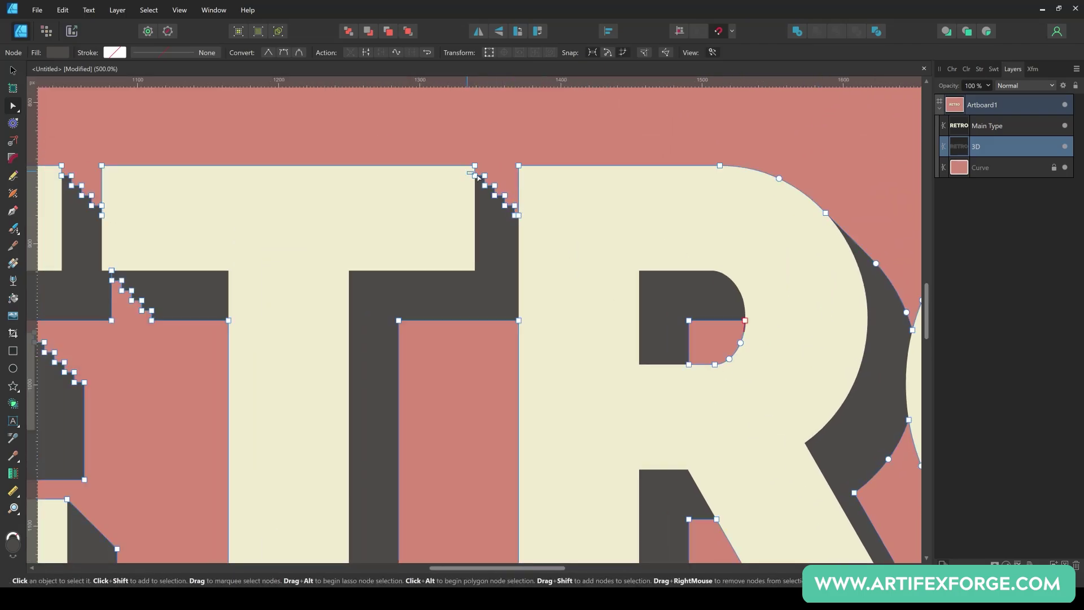
left_click_drag(467, 170, 519, 223)
key("Delete")
scroll(437, 275, "left", 5)
scroll(437, 274, "down", 1)
left_click_drag(450, 285, 400, 236)
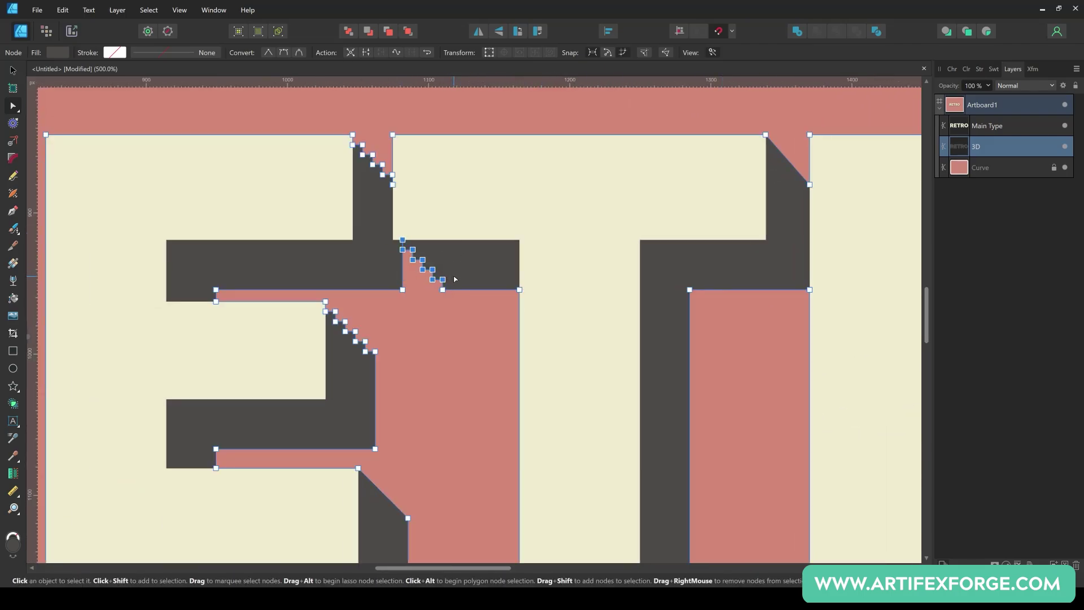
key("Delete")
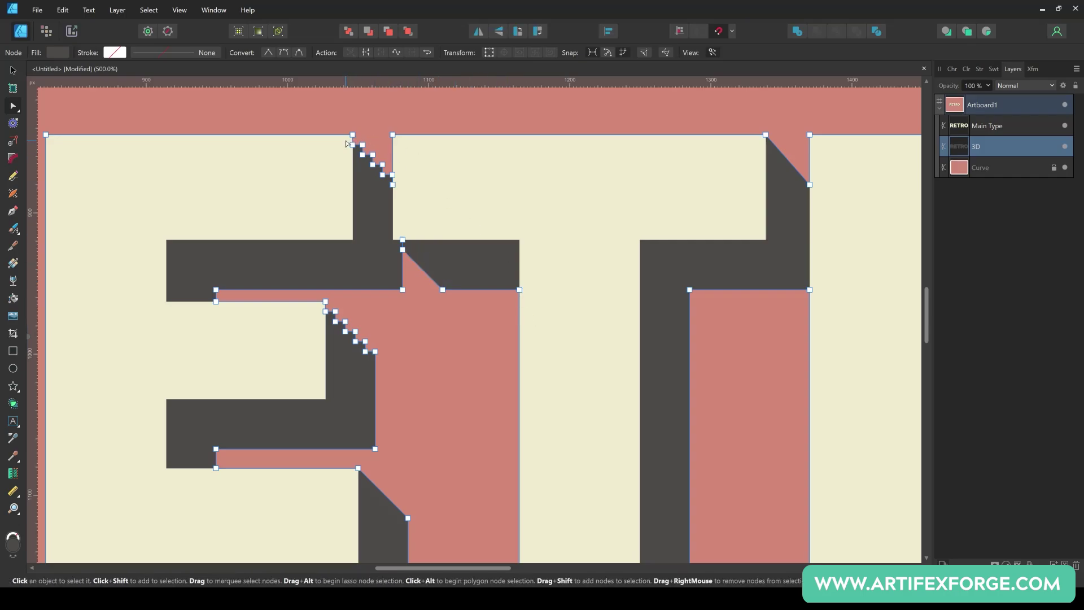
left_click_drag(346, 143, 398, 187)
key("Delete")
- Delete the last stepped nodes on the E and the R's curve, then fit the artboard in view
scroll(598, 388, "left", 5)
scroll(597, 387, "down", 1)
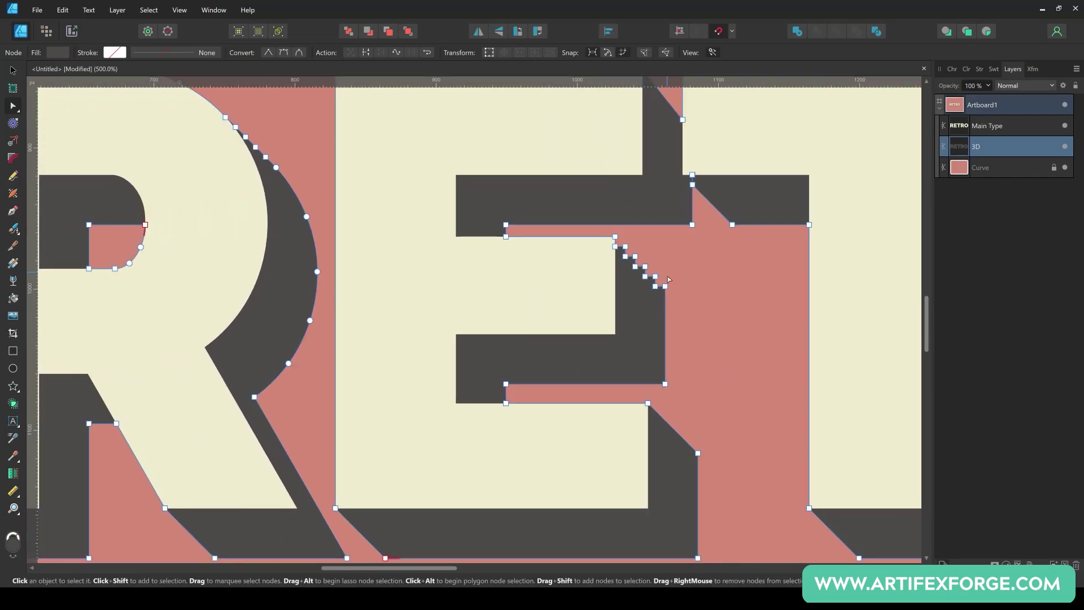
left_click_drag(668, 279, 613, 242)
key("Delete")
scroll(716, 406, "down", 3)
scroll(716, 406, "up", 3)
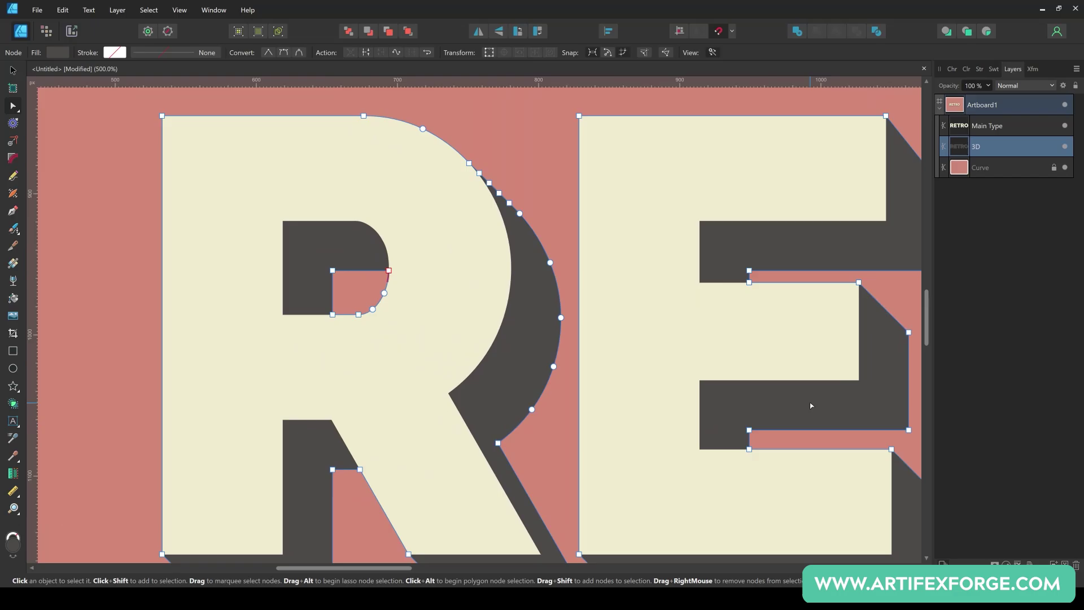
left_click_drag(508, 201, 473, 159)
key("Delete")
scroll(634, 460, "down", 1)
scroll(625, 363, "down", 2)
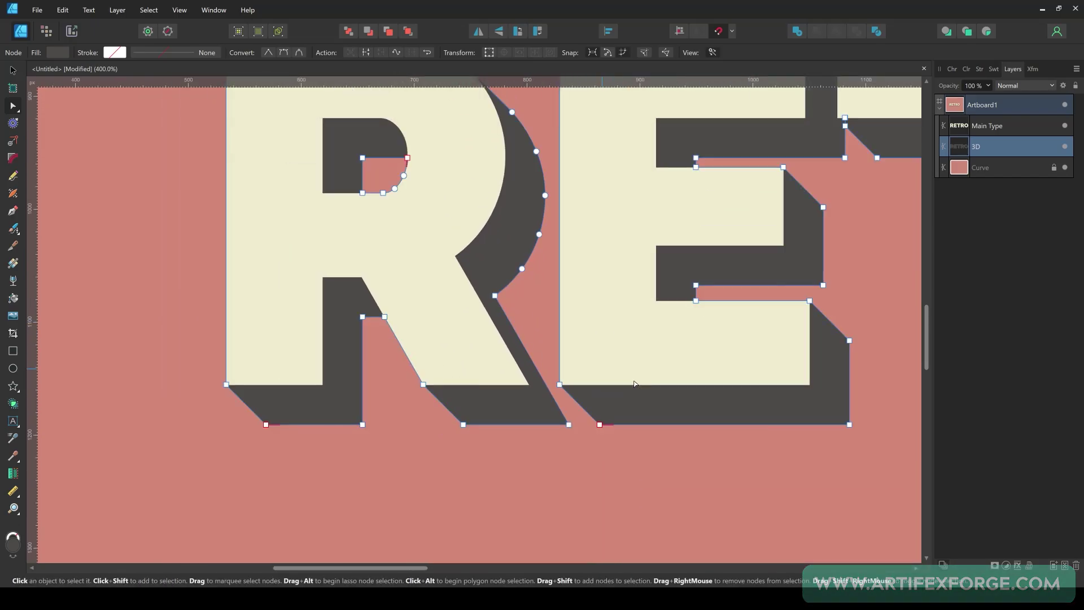
key("ctrl+d")
key("ctrl+0")
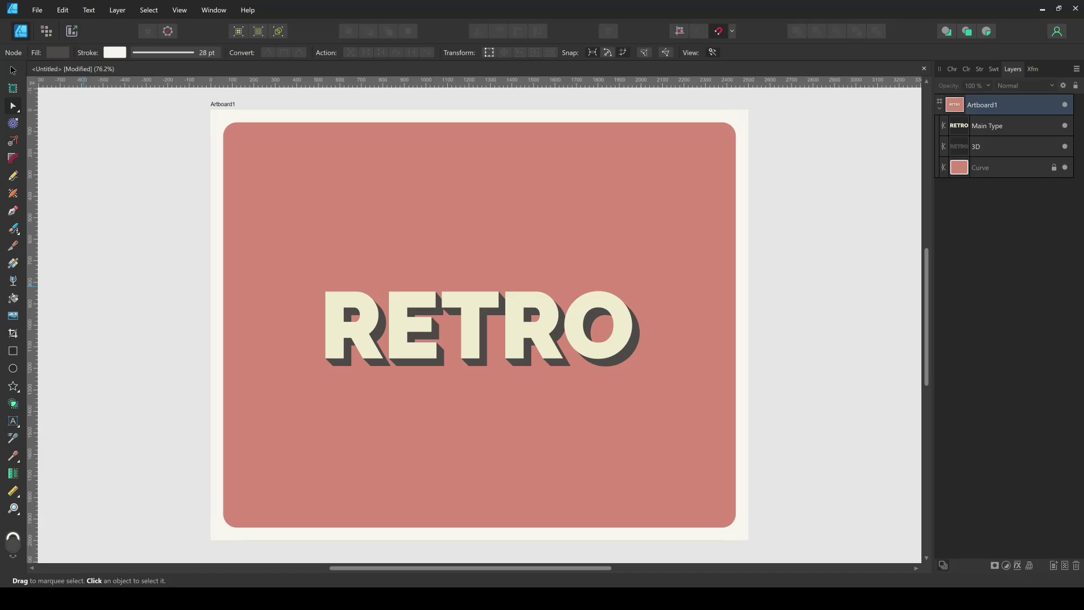
left_click(987, 148)
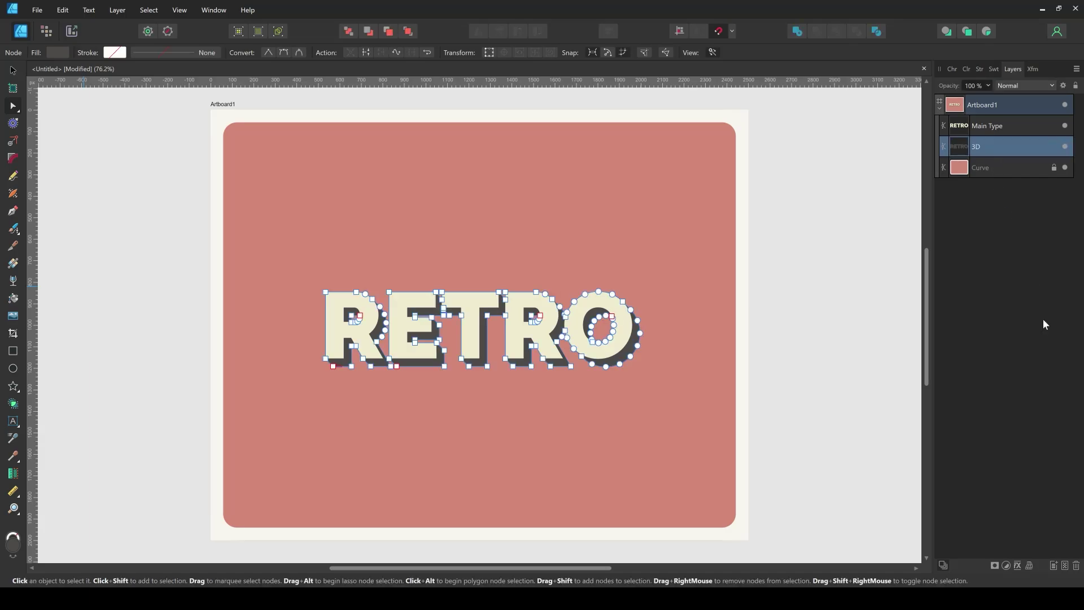
- Add a Multiply outer shadow to the 3D layer with 45 px offset and 20% opacity
left_click(1018, 564)
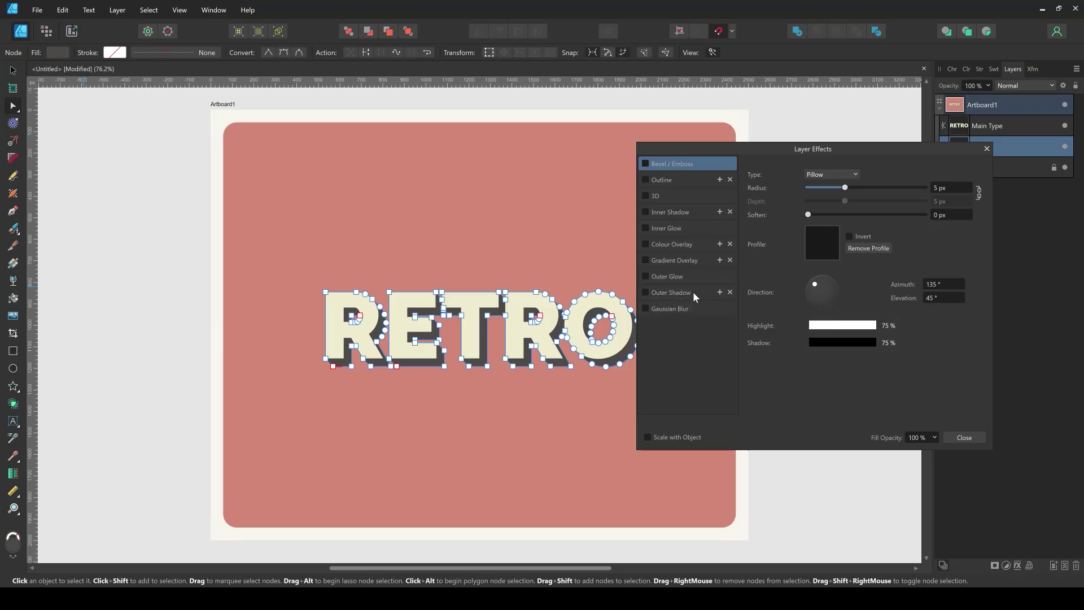
left_click(693, 291)
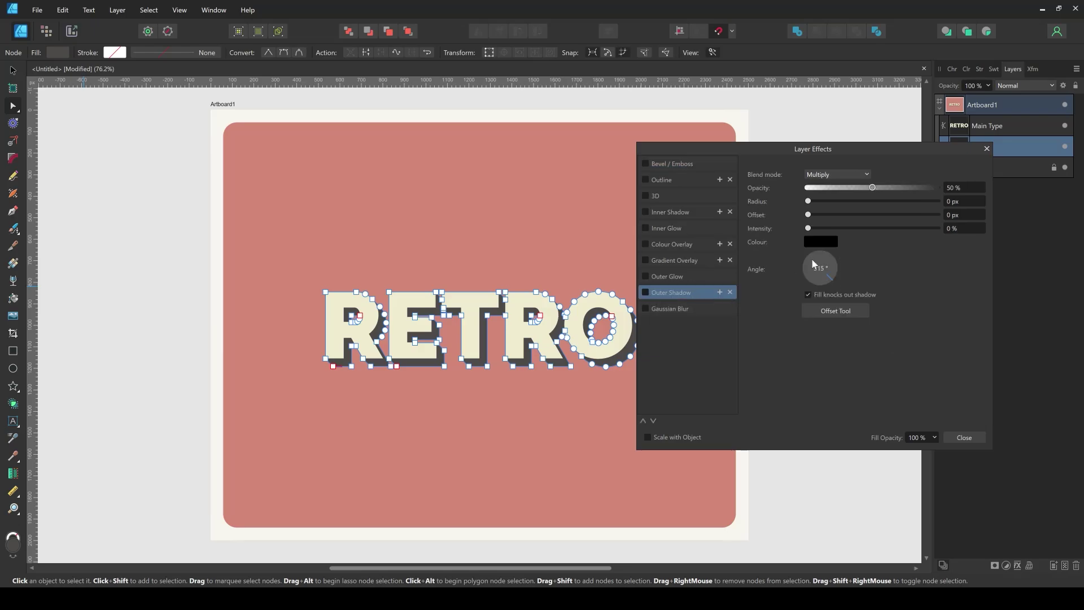
left_click(971, 218)
type("45")
left_click(971, 188)
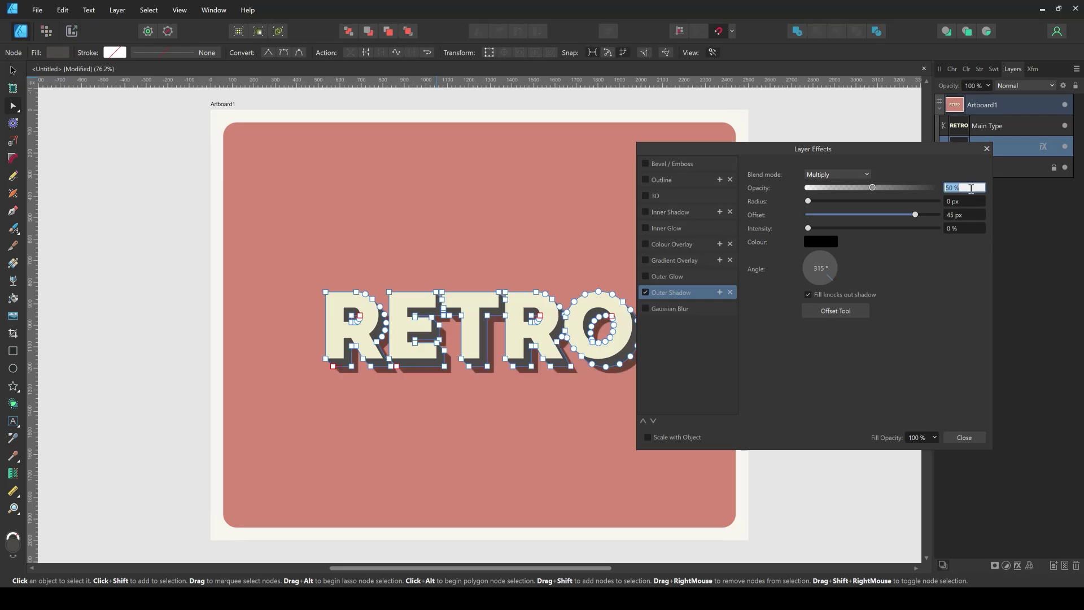
type("20")
left_click(973, 229)
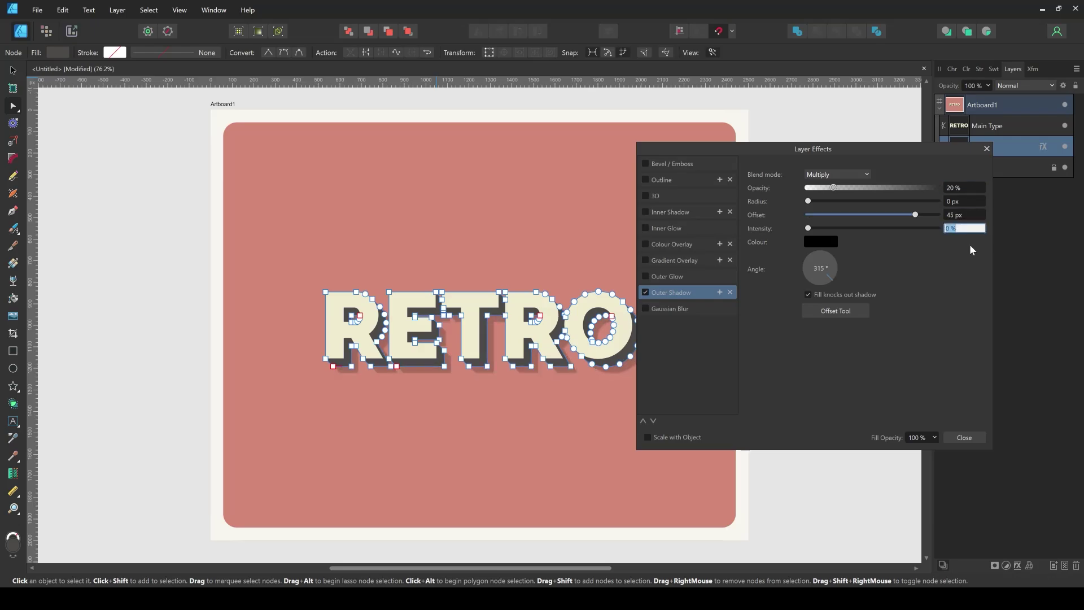
left_click(963, 438)
left_click(831, 446)
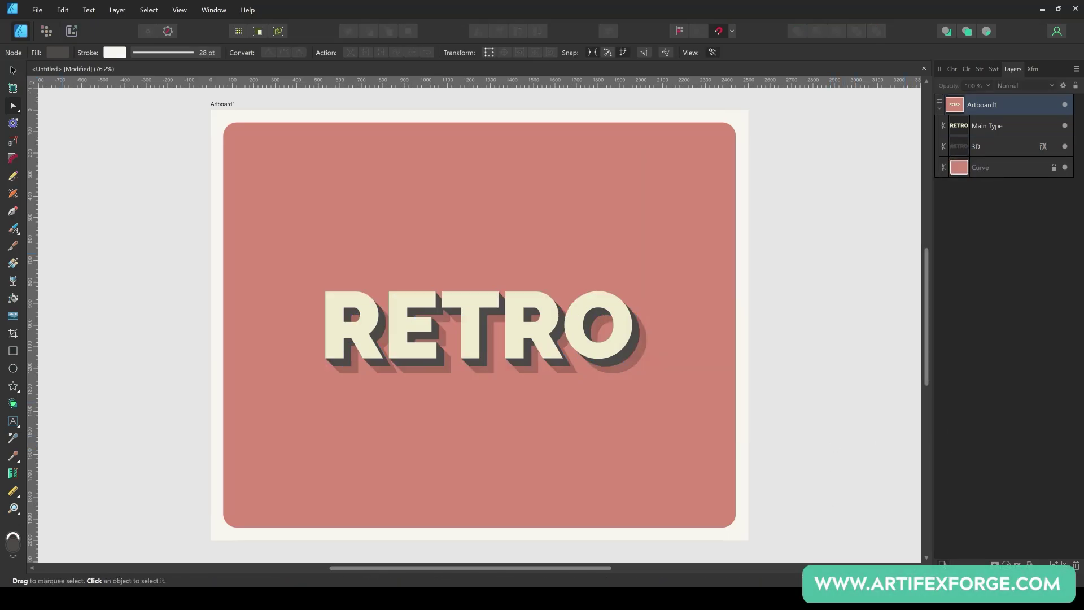
- Duplicate the Main Type layer and give the copy no fill and a white stroke
left_click(995, 125)
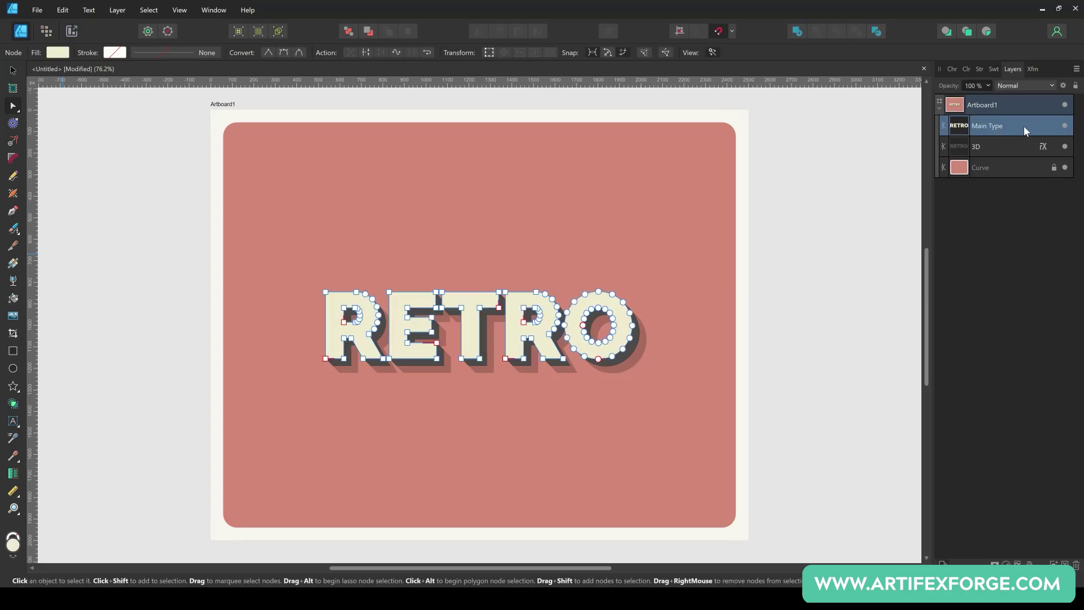
right_click(1028, 123)
left_click(985, 254)
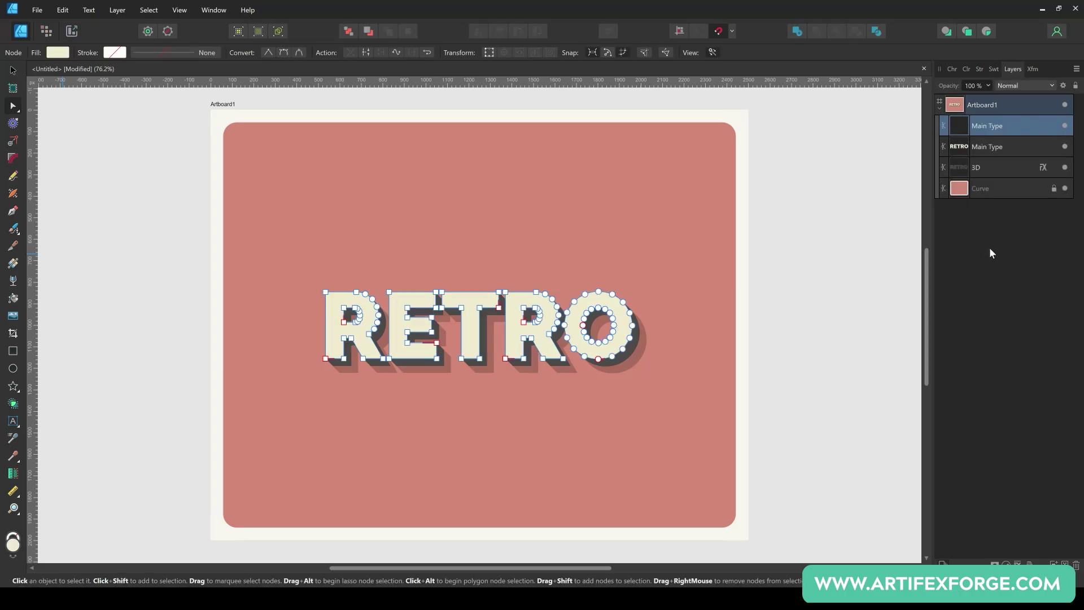
left_click(993, 69)
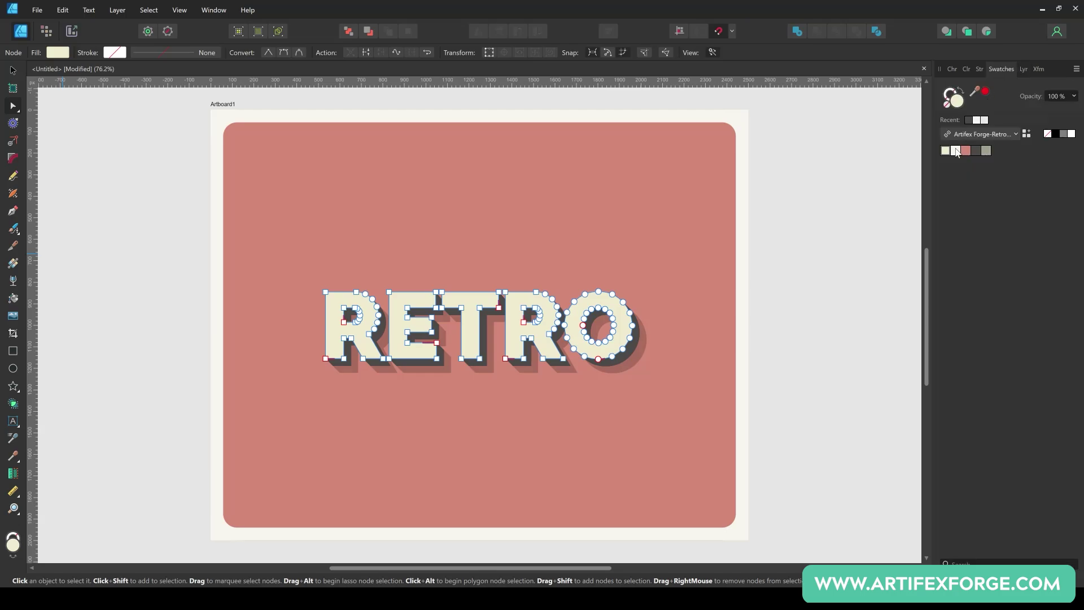
left_click(947, 102)
left_click(954, 96)
left_click(955, 150)
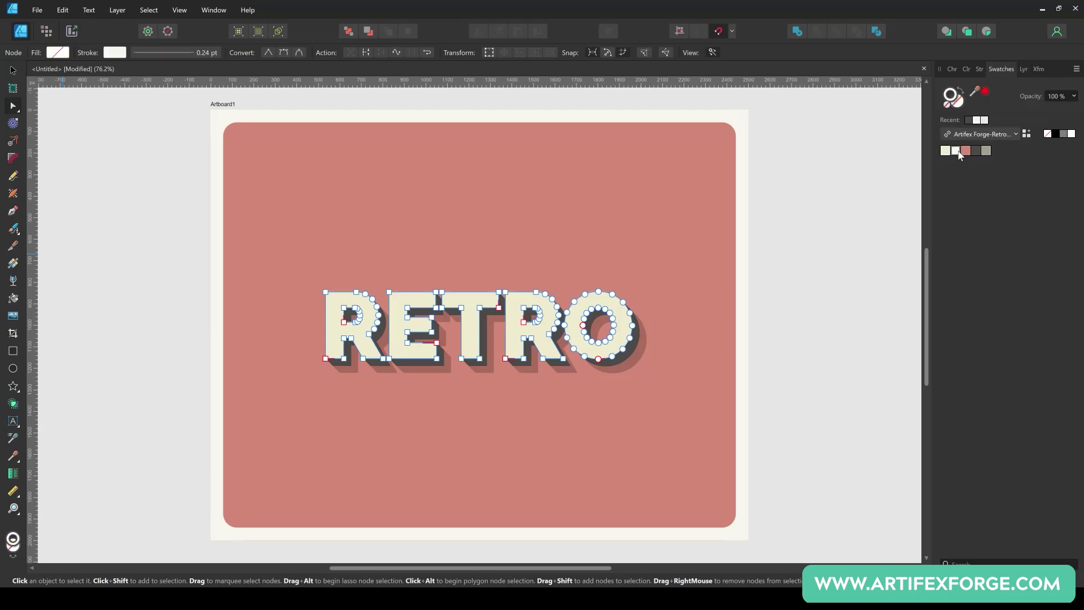
- Set the copy's stroke width to 2.9 pt
left_click(979, 69)
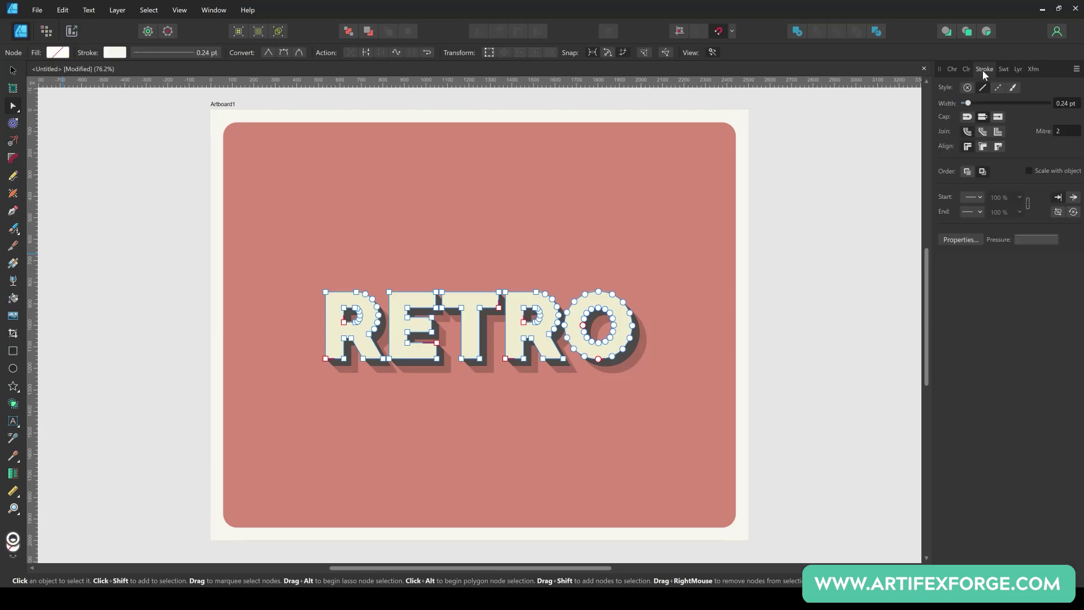
left_click(1066, 103)
type("2.9")
key("Return")
key("ctrl+plus")
key("ctrl+plus")
key("ctrl+plus")
key("ctrl+plus")
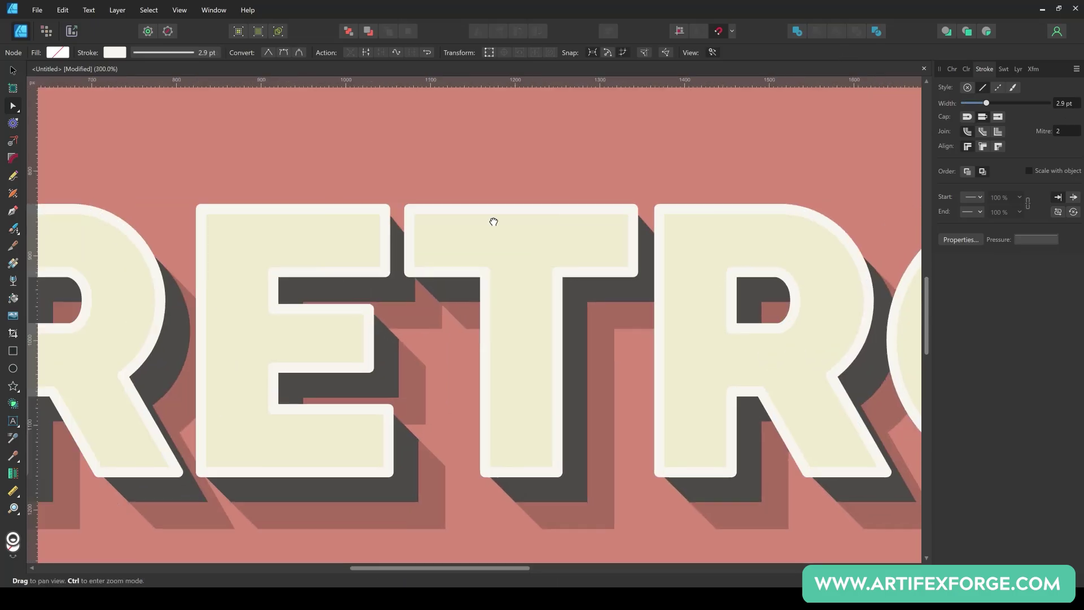
- Set the white outline's stroke join to Mitre and align the stroke inside the letters
left_click_drag(494, 221, 576, 218)
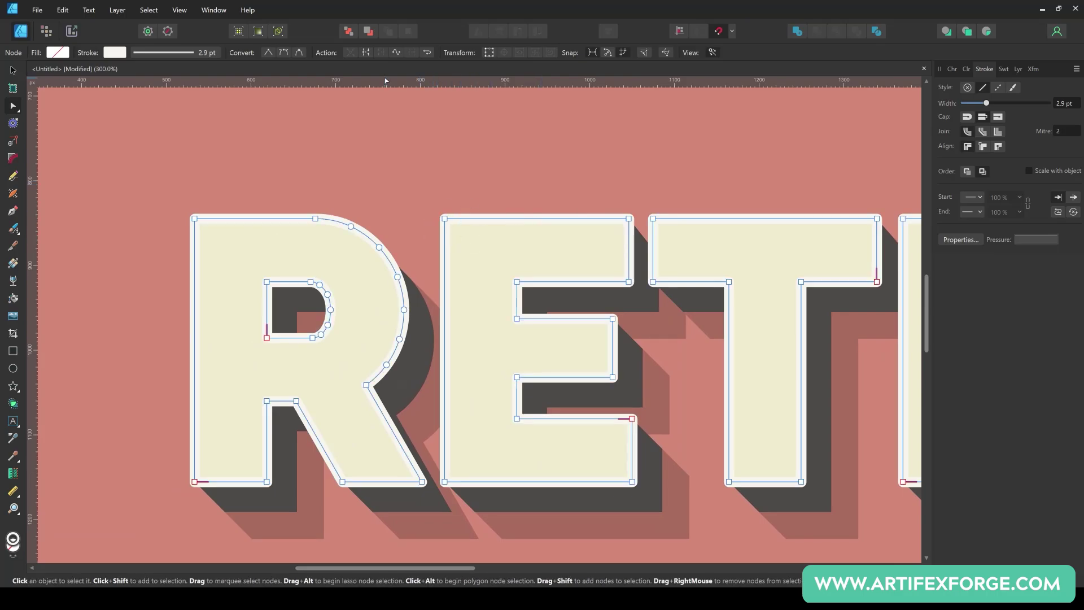
left_click(998, 134)
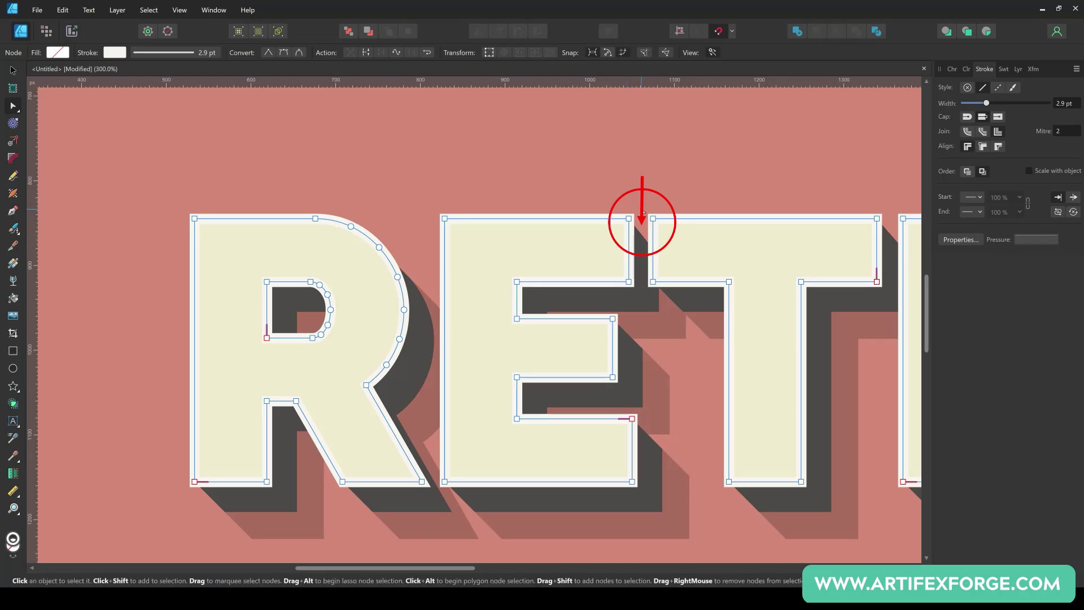
left_click(14, 71)
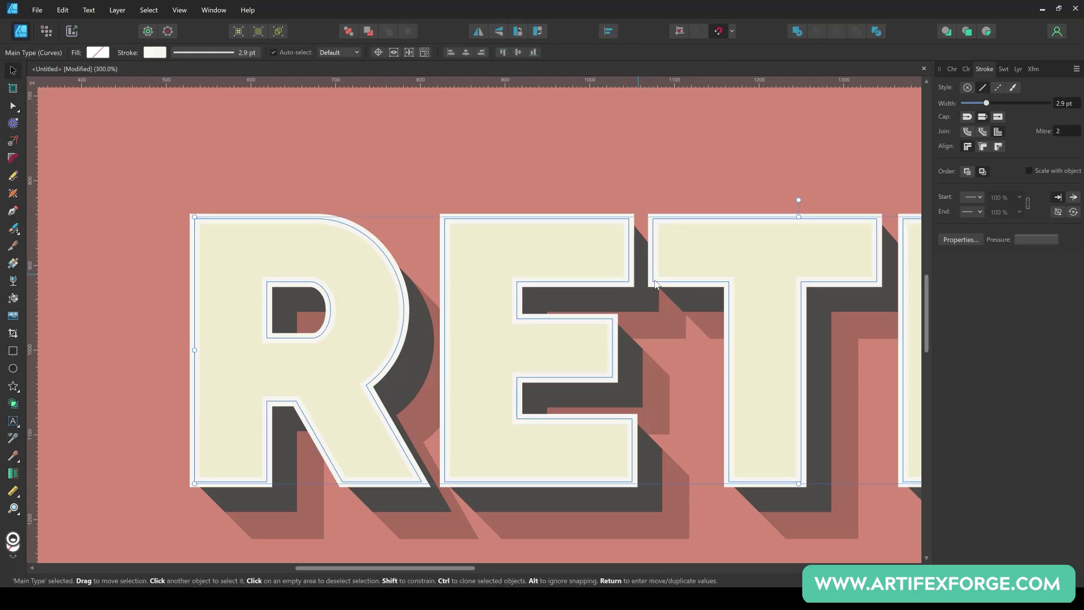
left_click(983, 147)
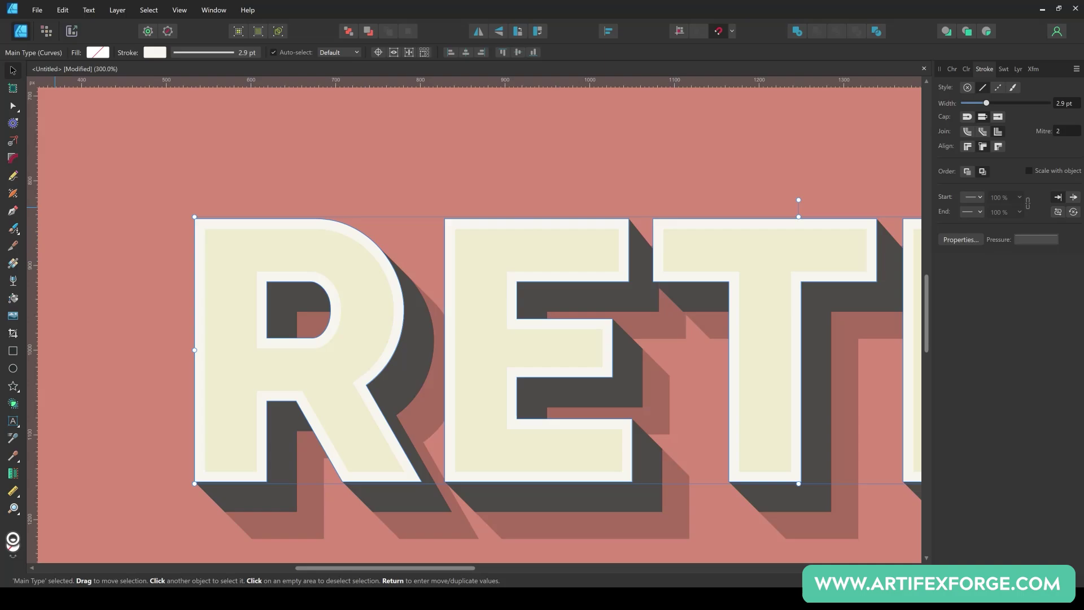
key("ctrl+minus")
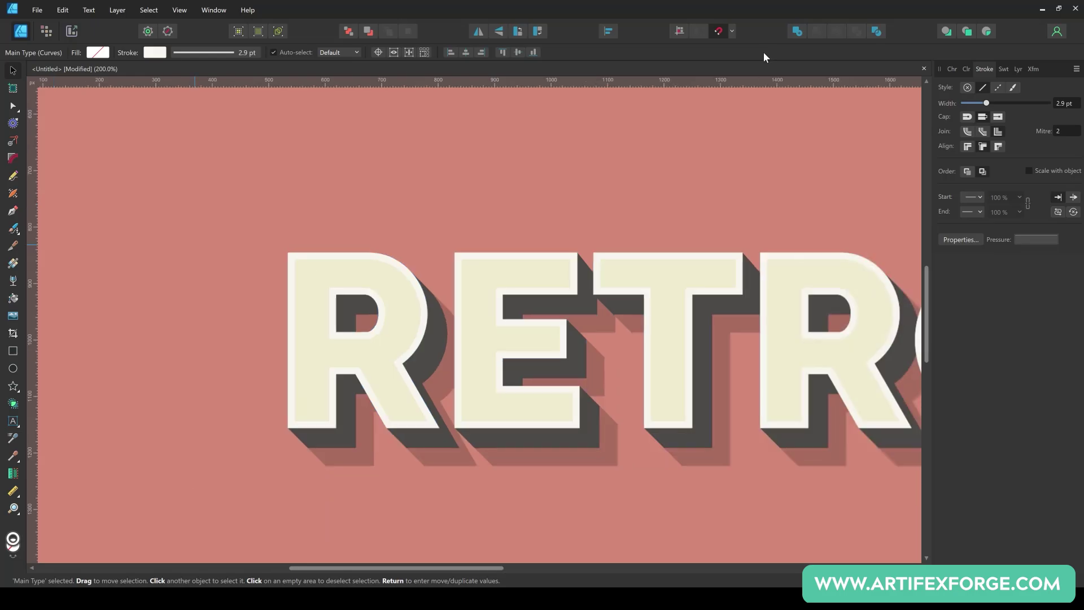
- Duplicate the outline layer and name the two copies 'Outline' and 'Outline 3D'
left_click(1018, 68)
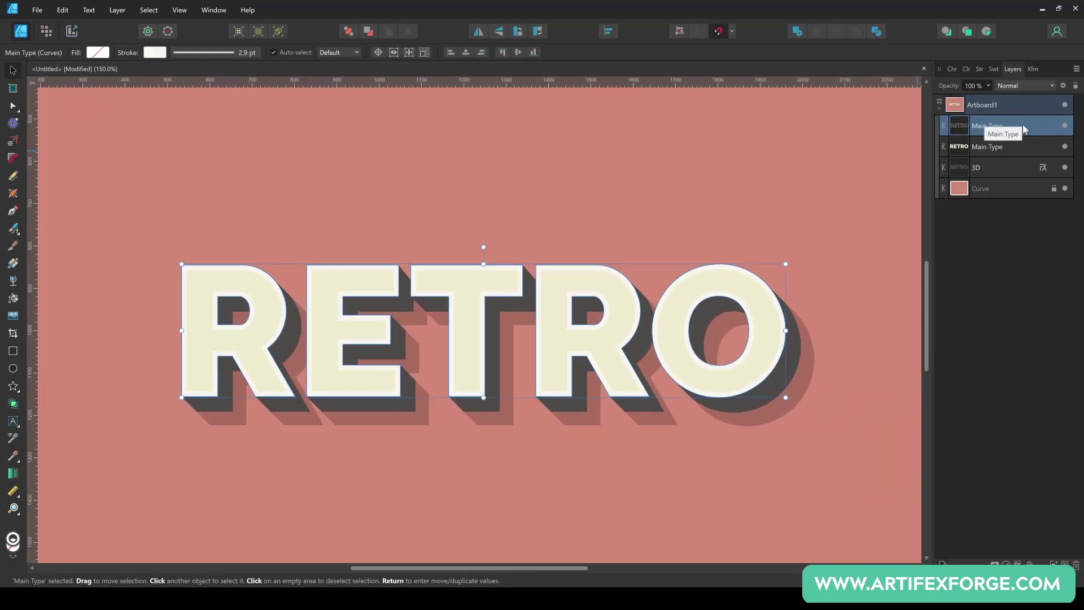
right_click(1021, 124)
left_click(979, 251)
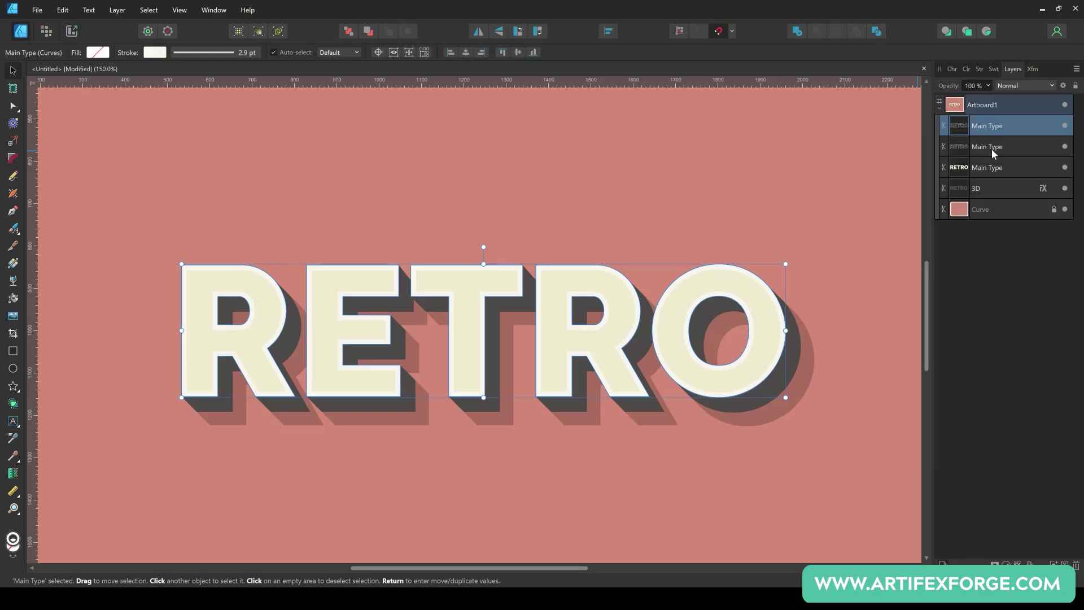
double_click(986, 124)
type("Outline")
key("Return")
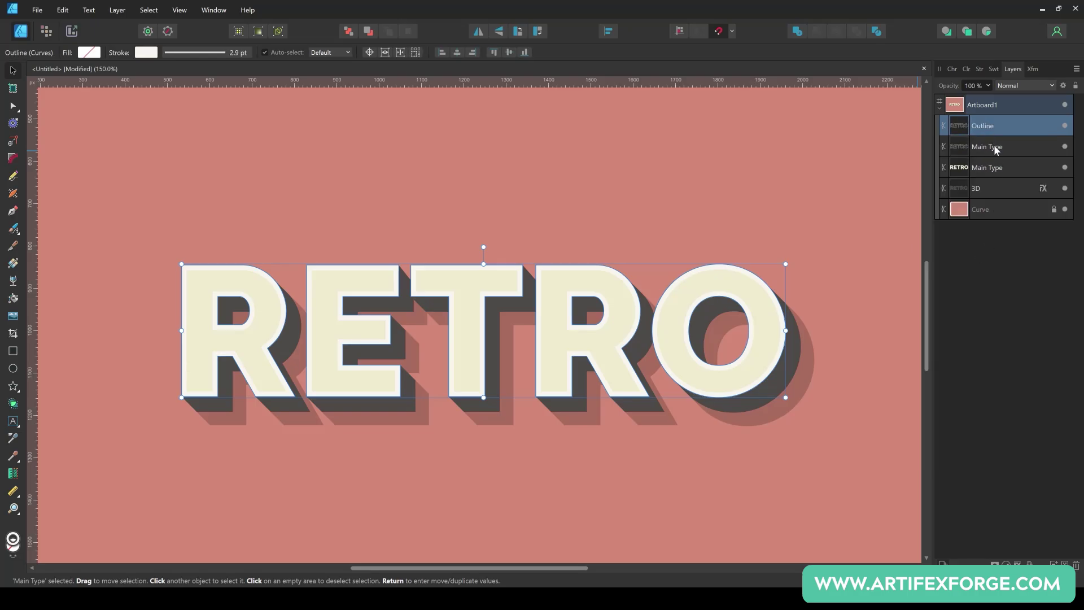
double_click(994, 148)
type("Outline 3D")
key("Return")
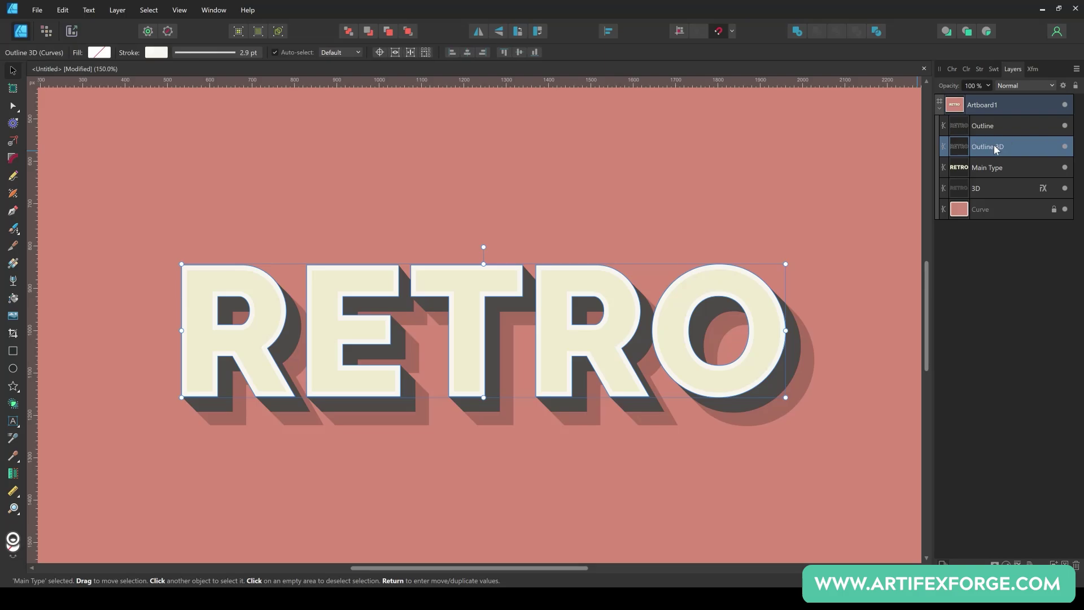
- Change the Outline 3D stroke to a muted grey swatch
left_click(992, 69)
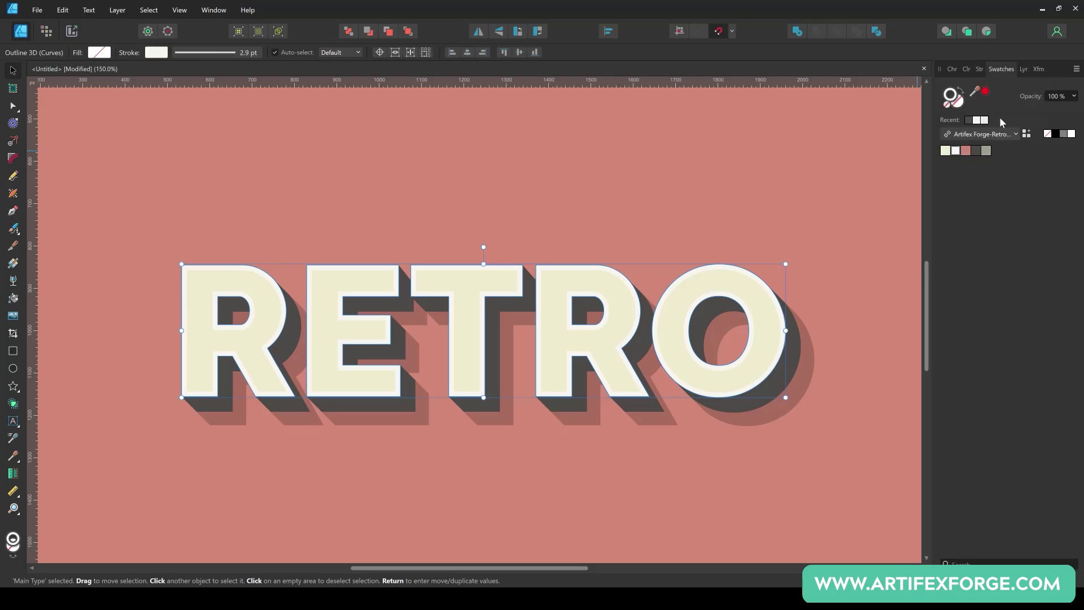
left_click(985, 150)
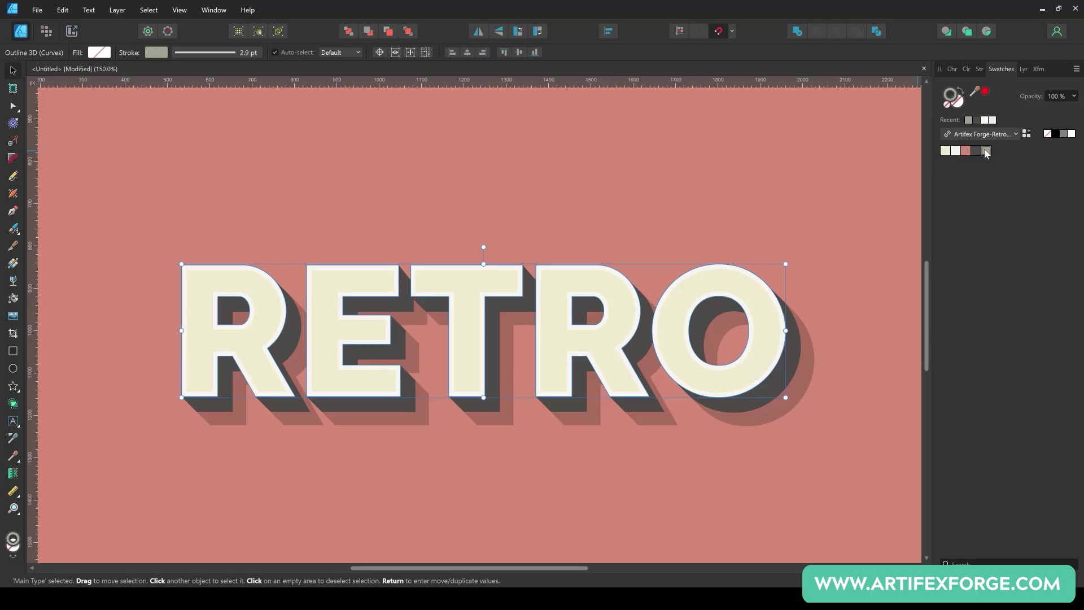
left_click(1022, 69)
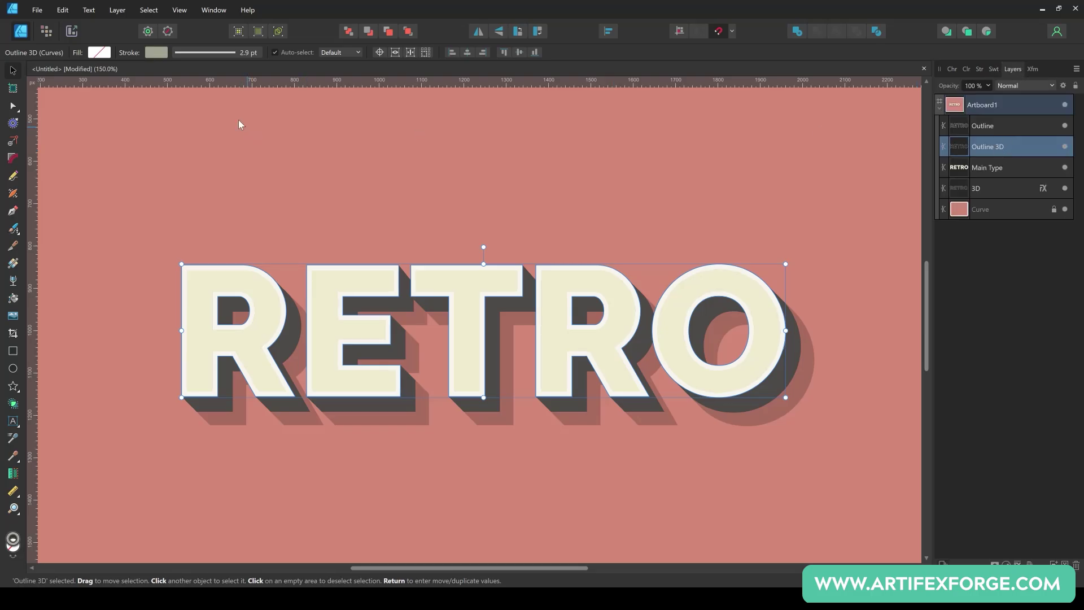
- Expand the Outline 3D stroke into a filled shape
left_click(117, 10)
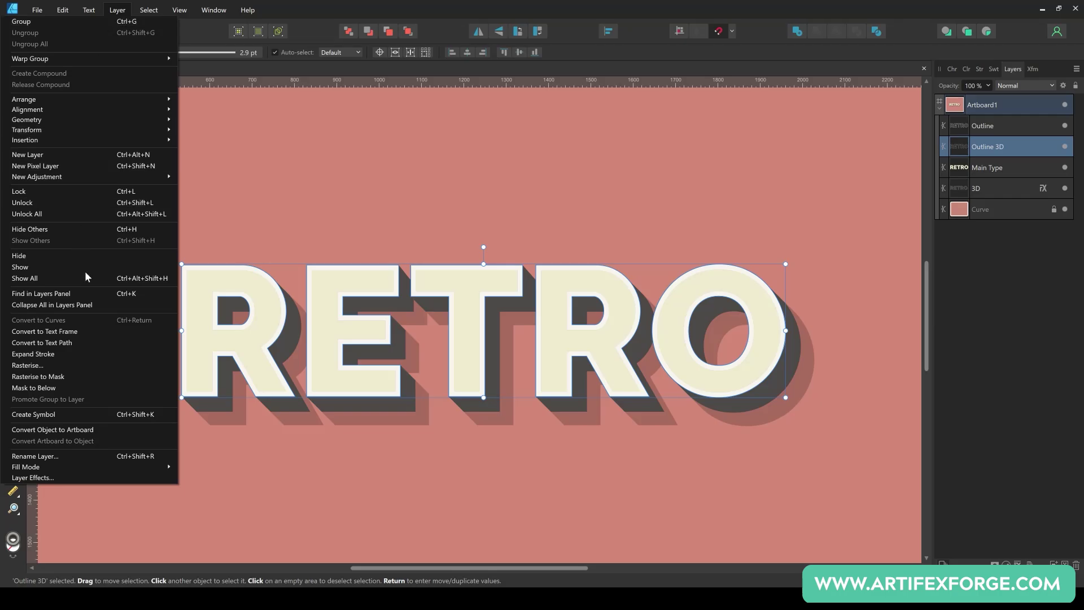
left_click(95, 353)
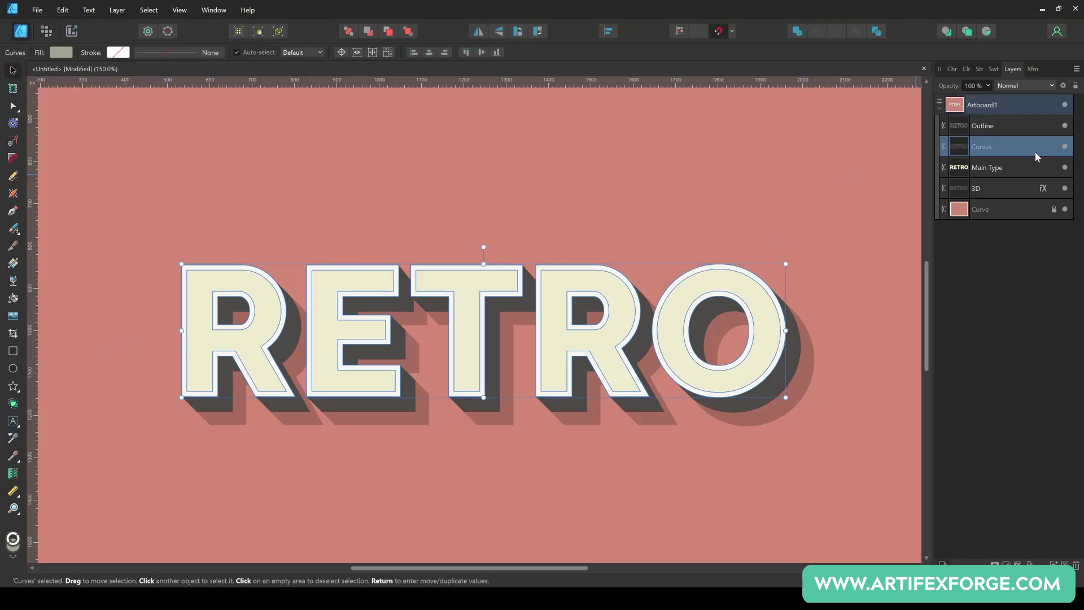
key("Return")
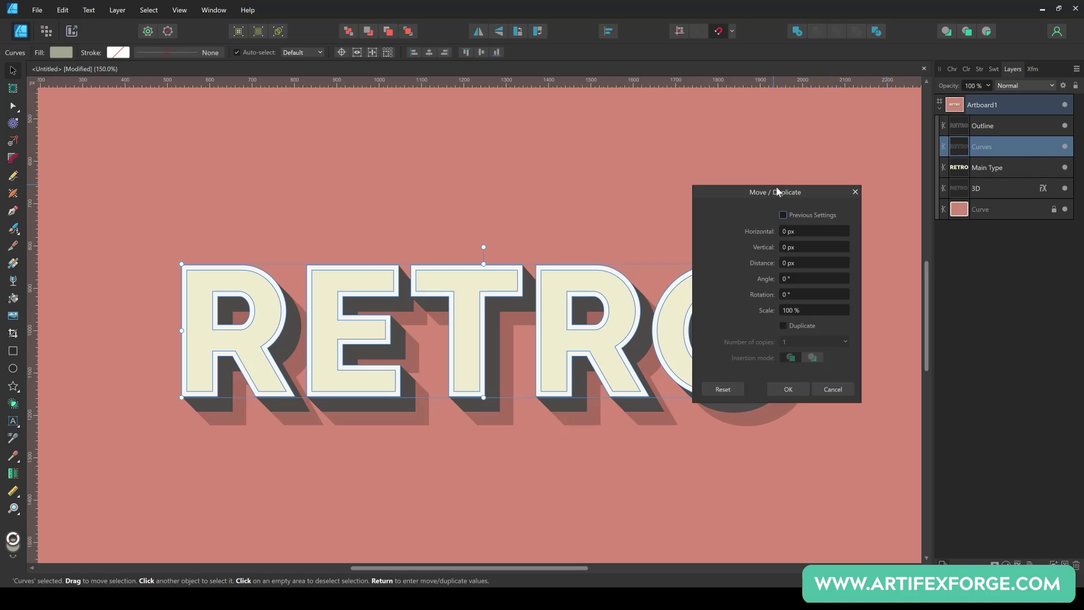
left_click_drag(778, 191, 781, 231)
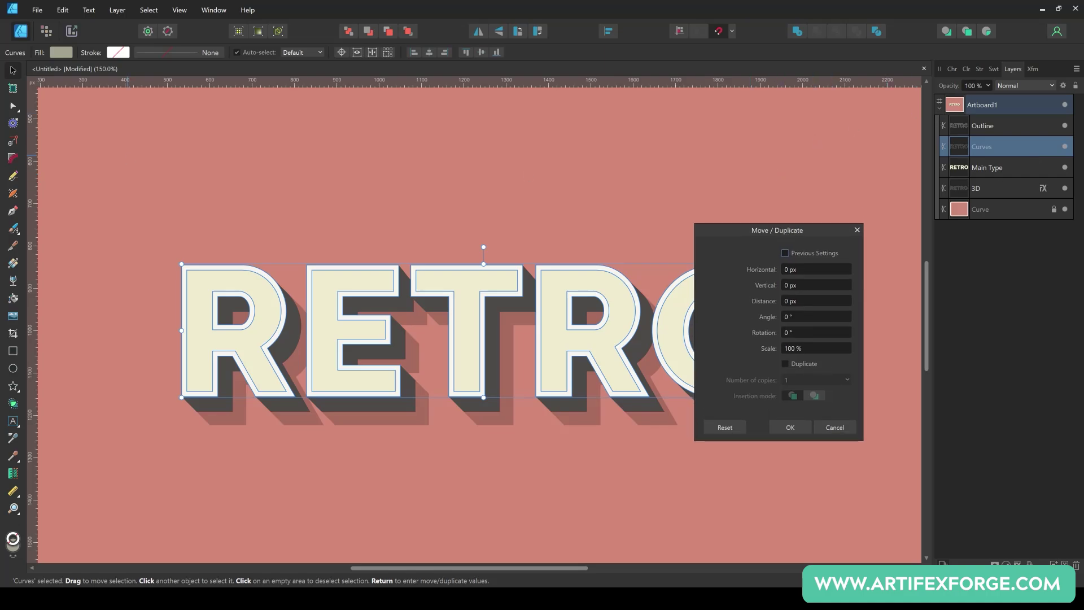
- Create 19 duplicates offset 0.7 px at -45° with Move/Duplicate
left_click(810, 300)
type("0.7")
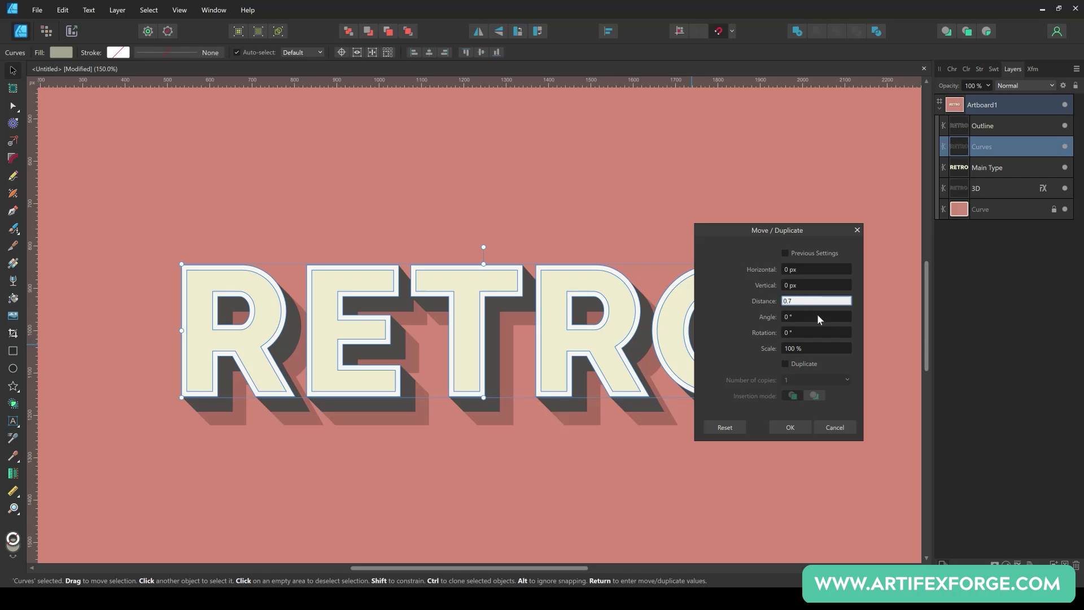
key("Tab")
type("-45")
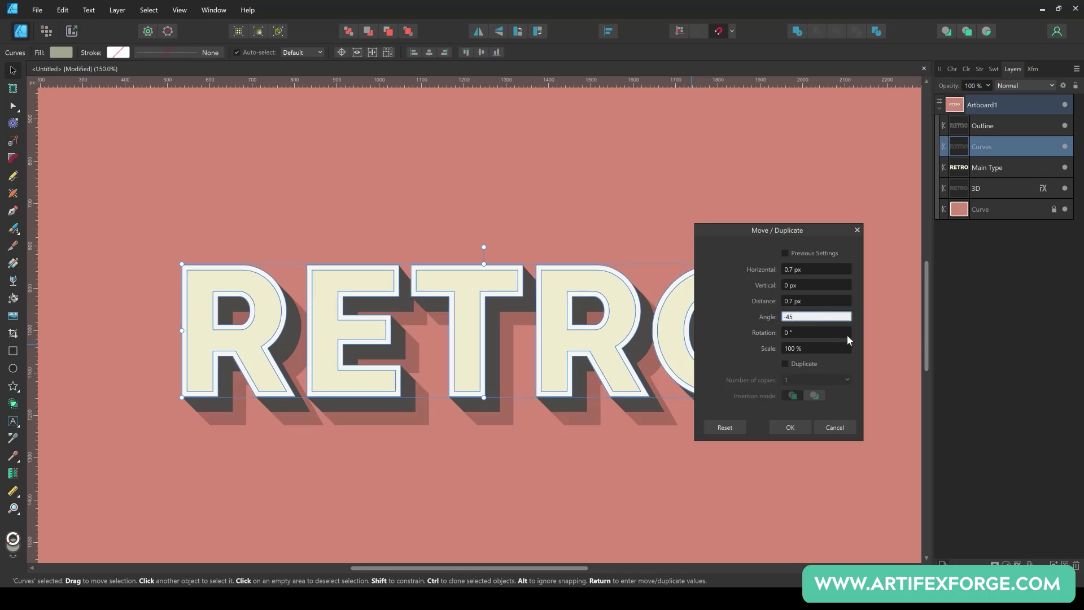
left_click(785, 363)
left_click(797, 381)
type("19")
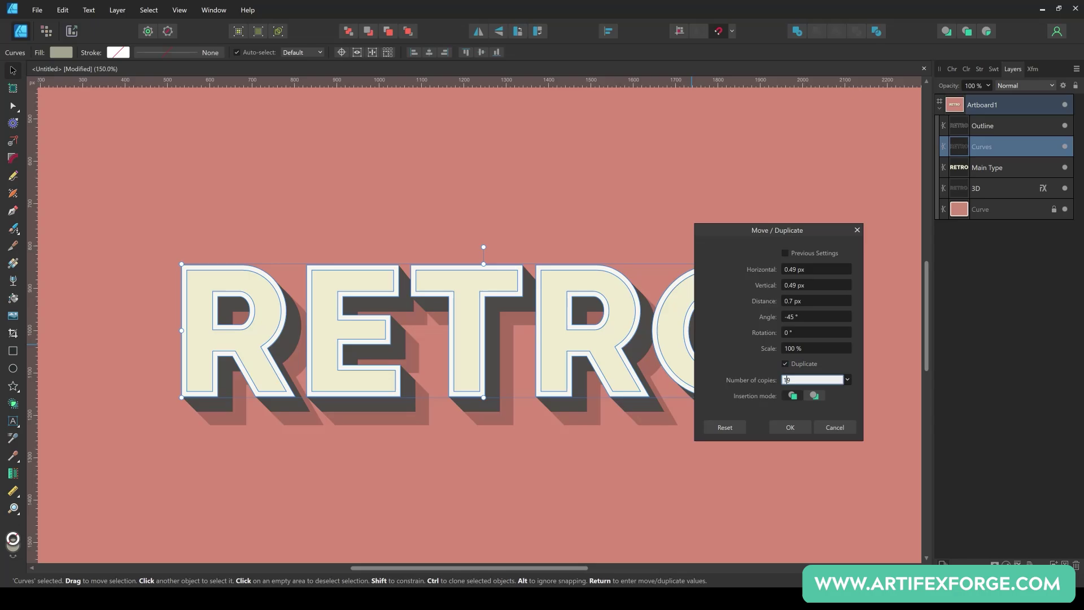
key("Tab")
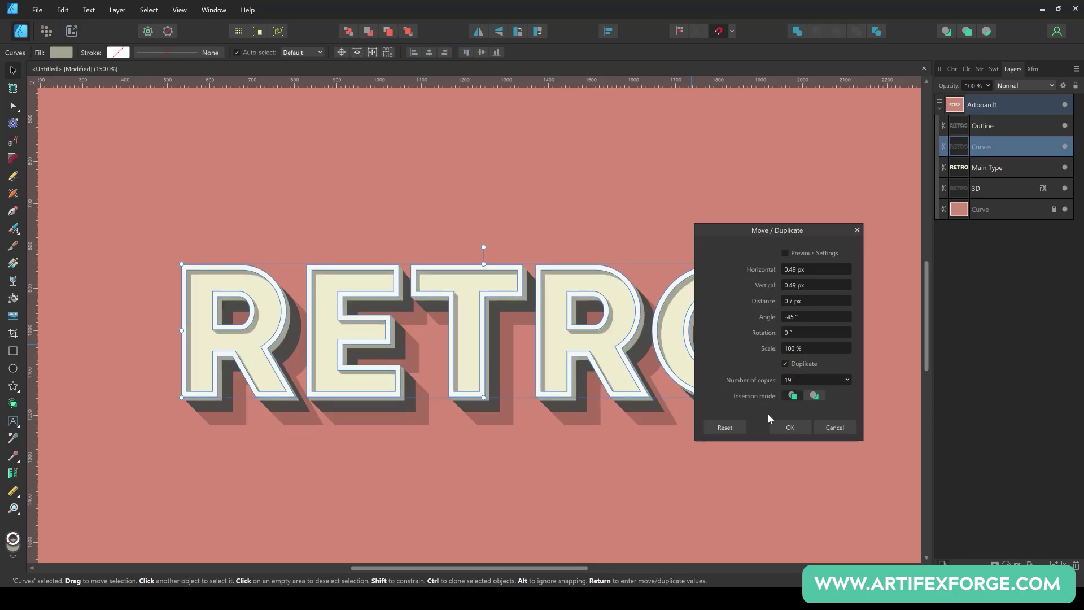
left_click(787, 429)
key("ctrl+plus")
key("ctrl+plus")
key("ctrl+plus")
key("ctrl+plus")
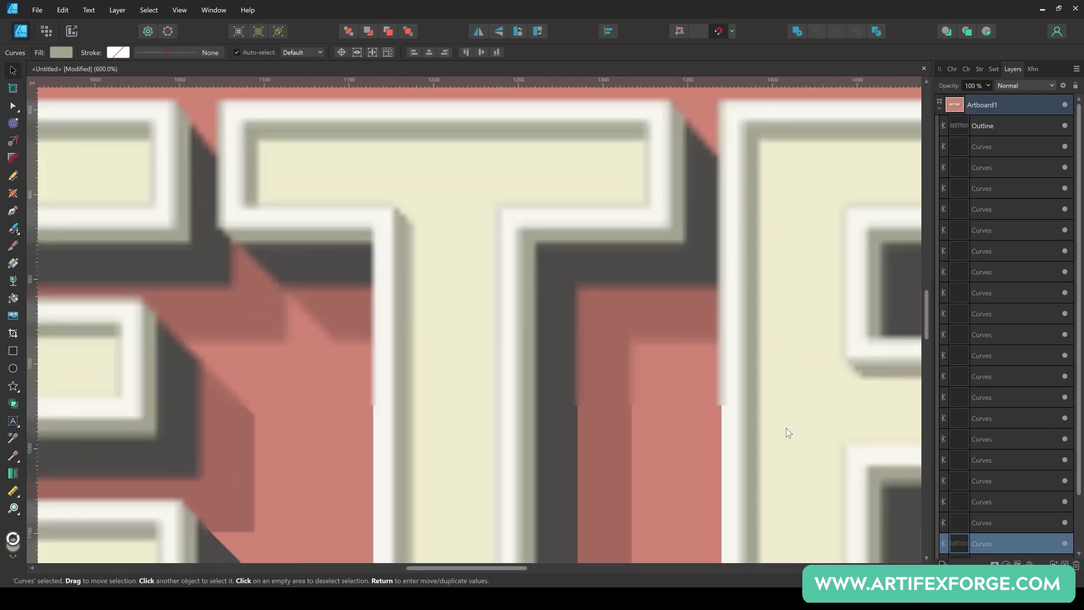
key("ctrl+plus")
key("space")
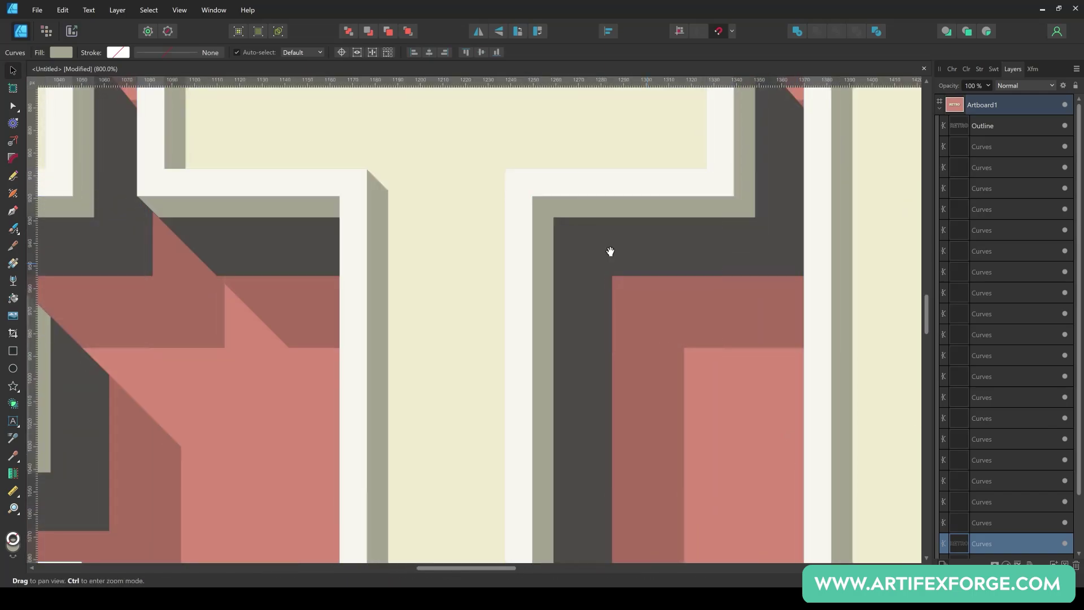
left_click_drag(607, 249, 520, 297)
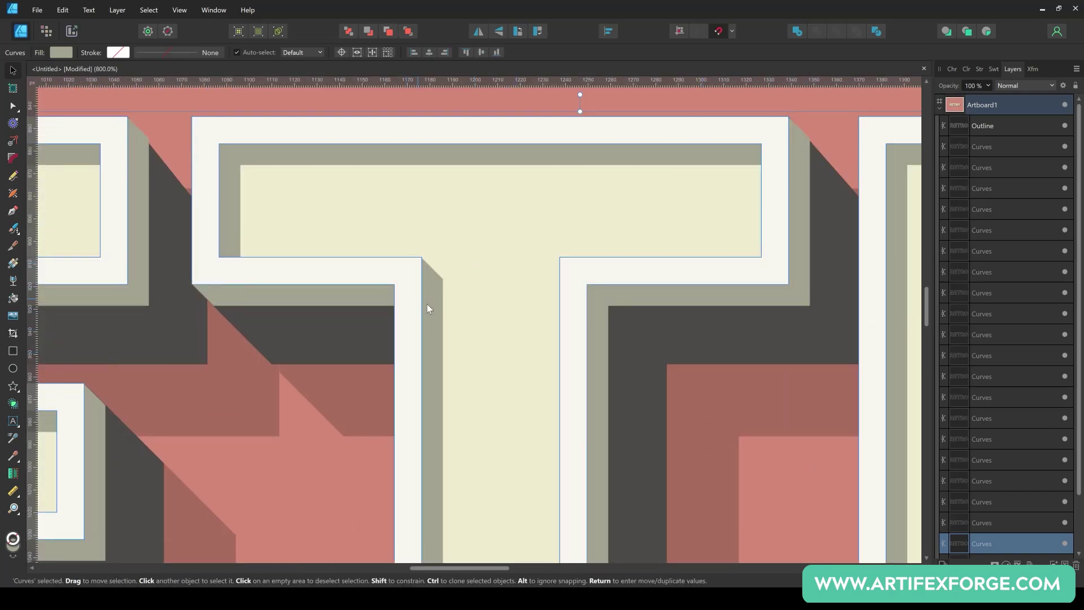
key("ctrl+0")
key("ctrl+plus")
key("ctrl+plus")
key("ctrl+plus")
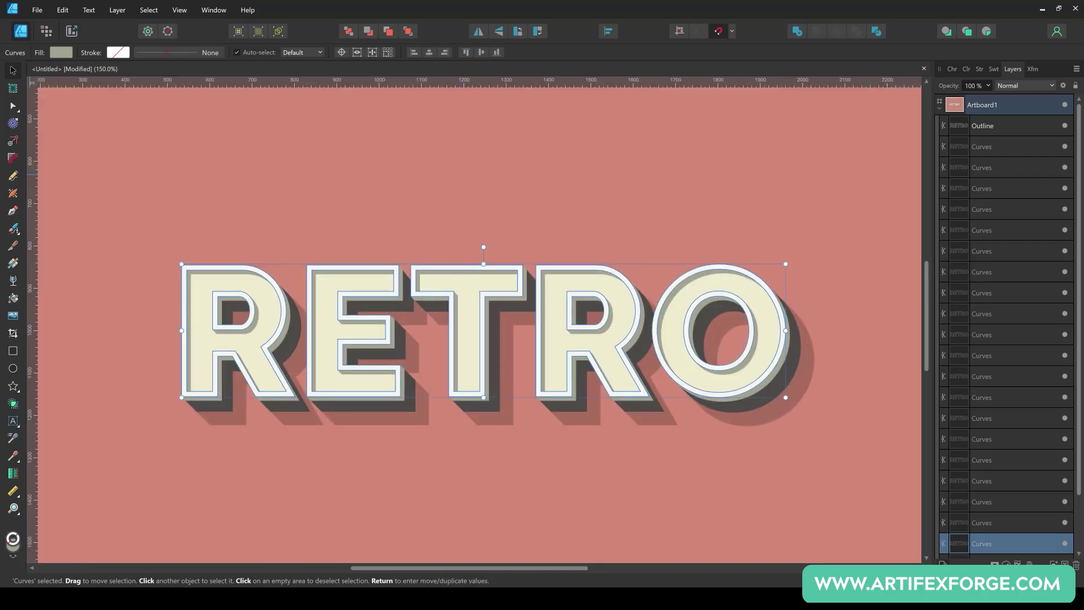
- Select all 20 edge copies, merge them with Add, and rename the result 'Outline 3D'
left_click(996, 147)
scroll(1038, 479, "down", 3)
left_click(1007, 480, "shift")
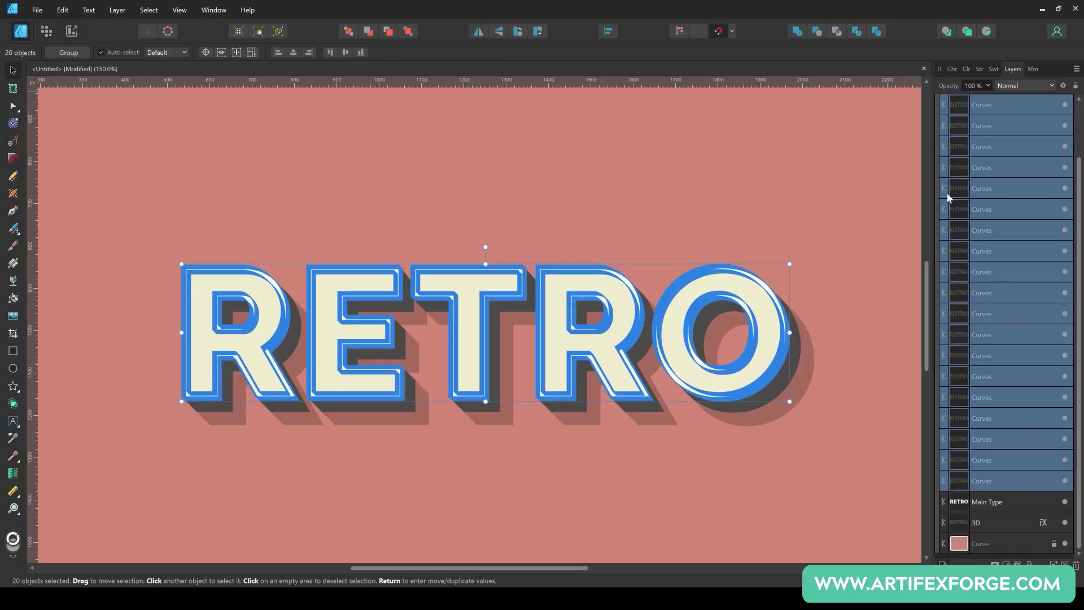
left_click(798, 32)
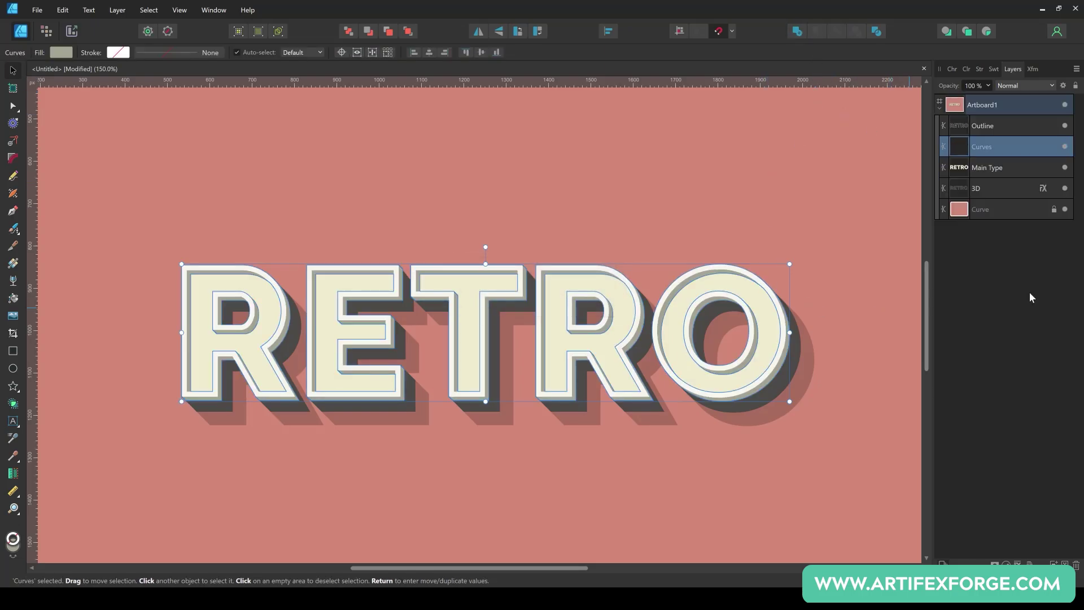
double_click(981, 146)
type("Outline 3D")
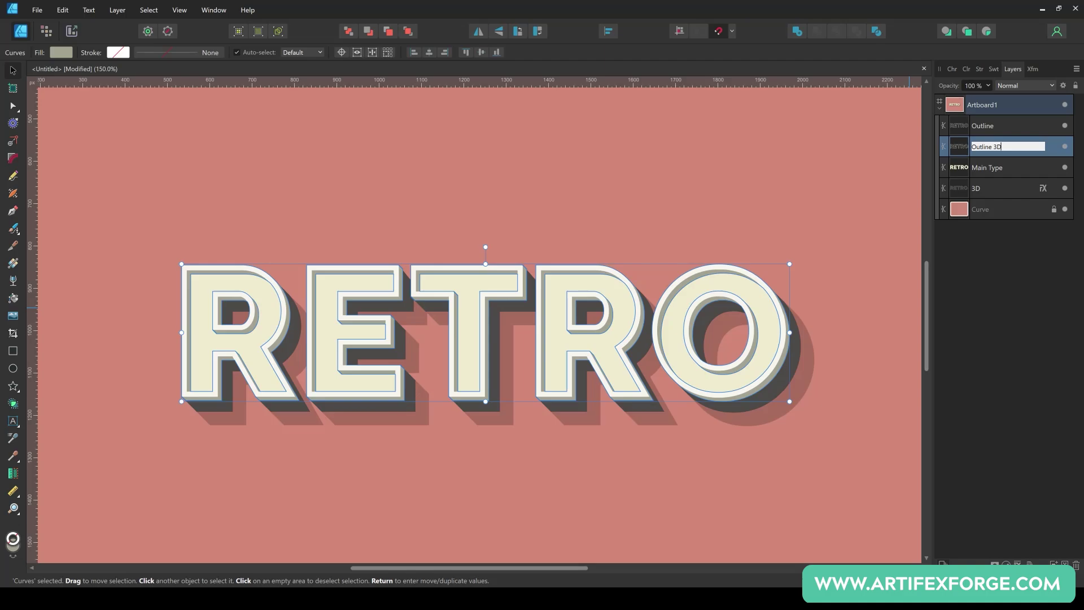
key("Return")
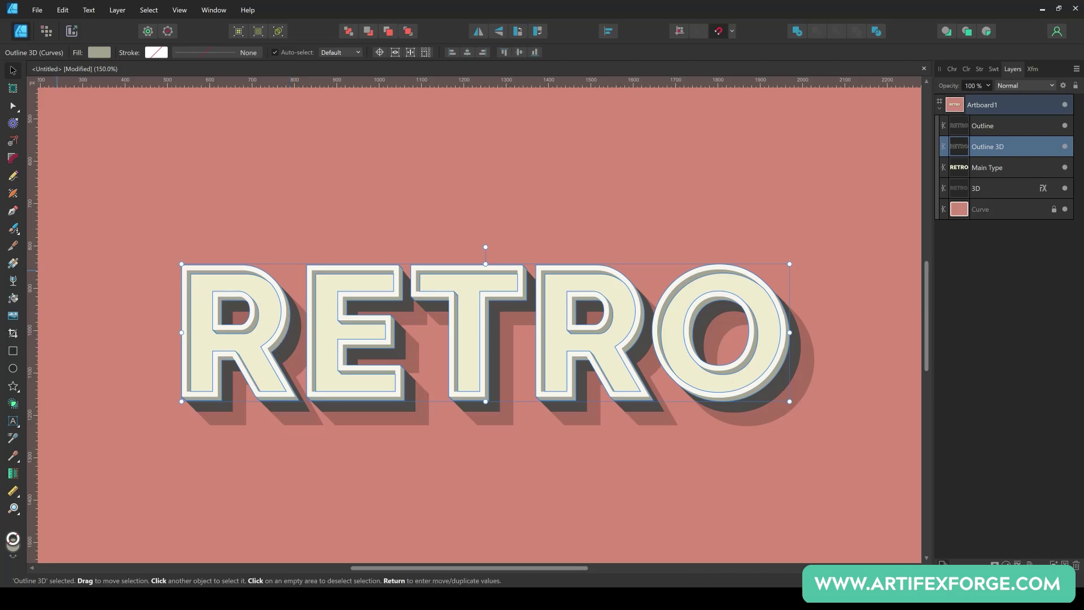
- Duplicate the Main Type layer and remove the copy's fill
left_click(989, 168)
right_click(1001, 166)
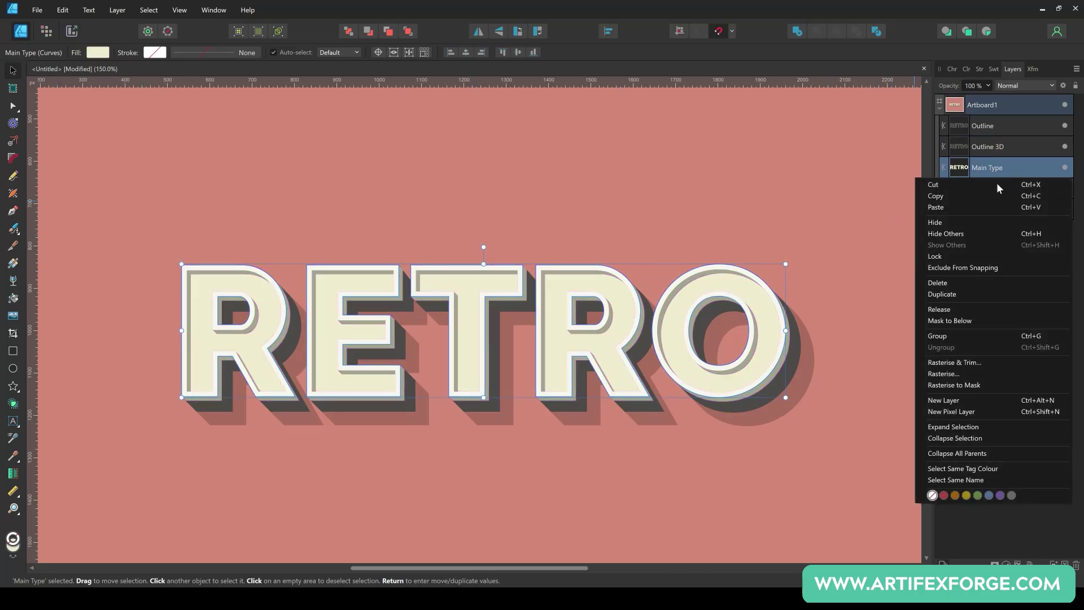
left_click(976, 295)
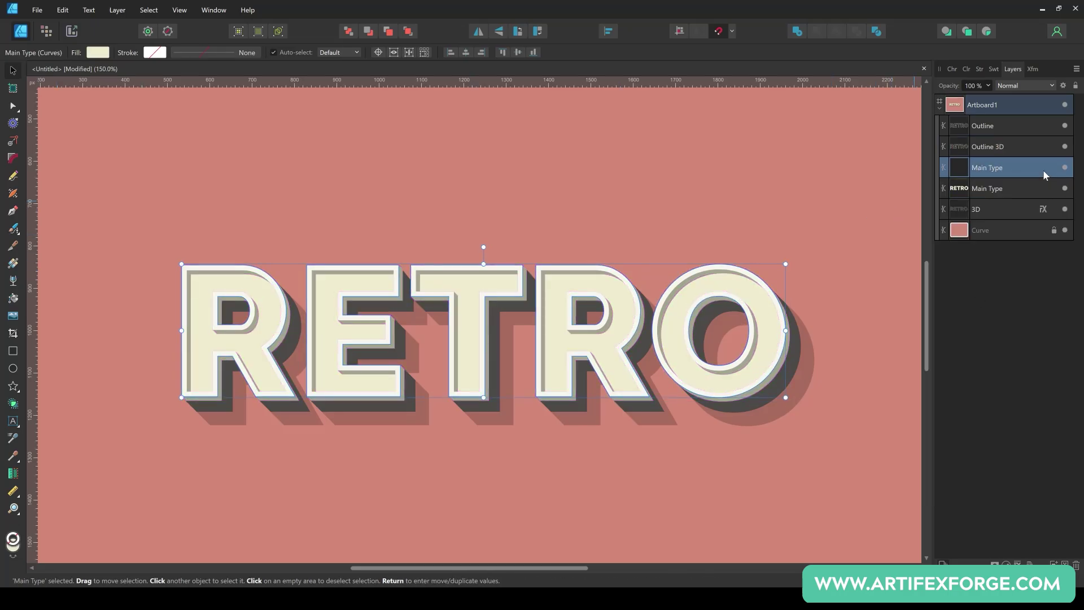
left_click(990, 69)
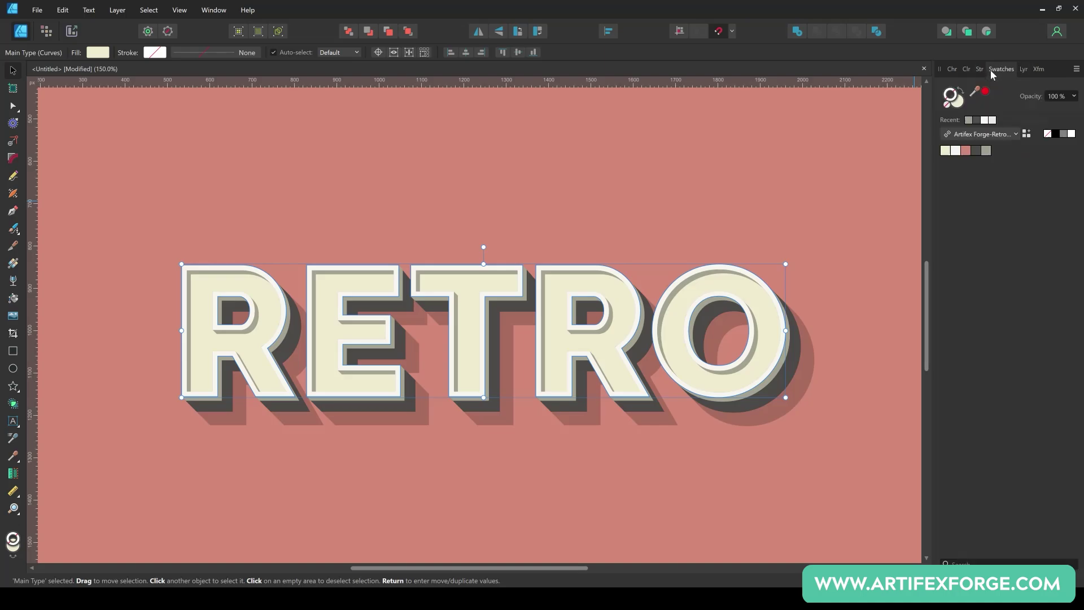
left_click(947, 104)
- Nest Outline 3D inside the fill-less Main Type copy to clip it to the letters
left_click(1021, 69)
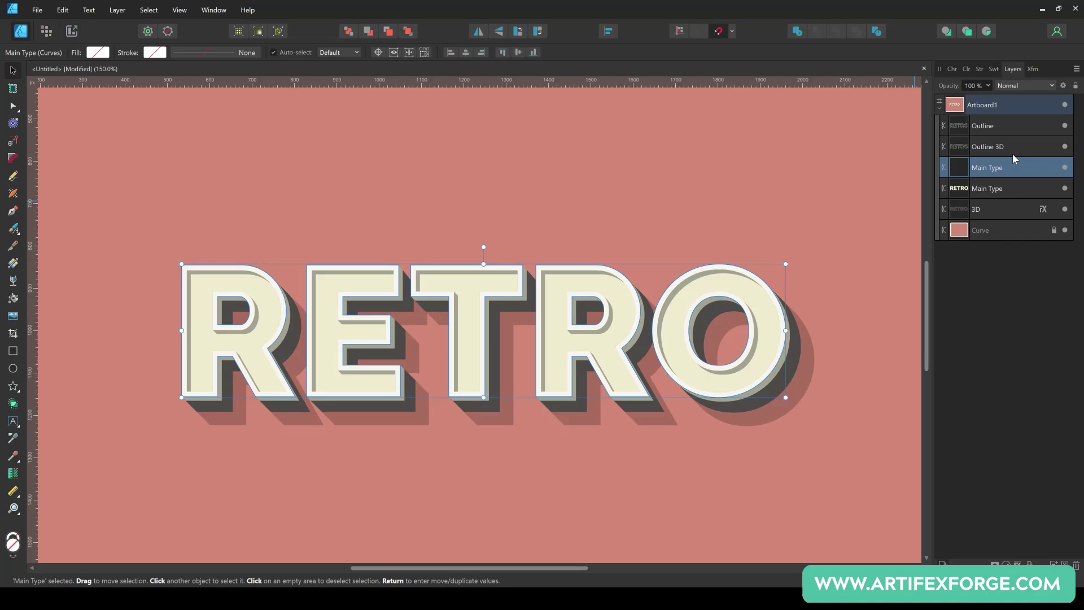
left_click(987, 145)
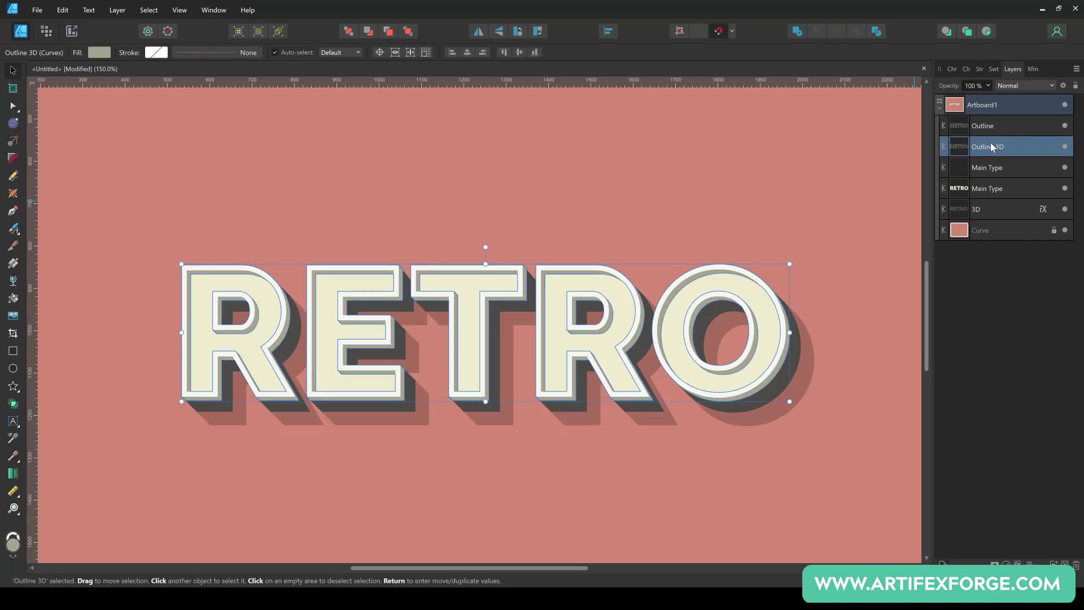
left_click_drag(986, 145, 989, 168)
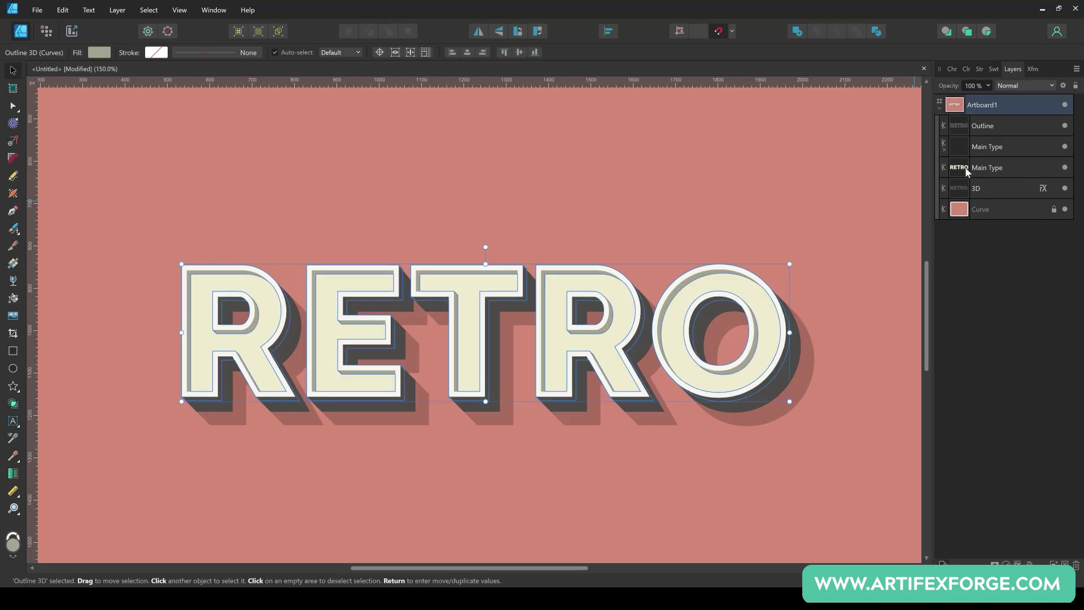
left_click(864, 182)
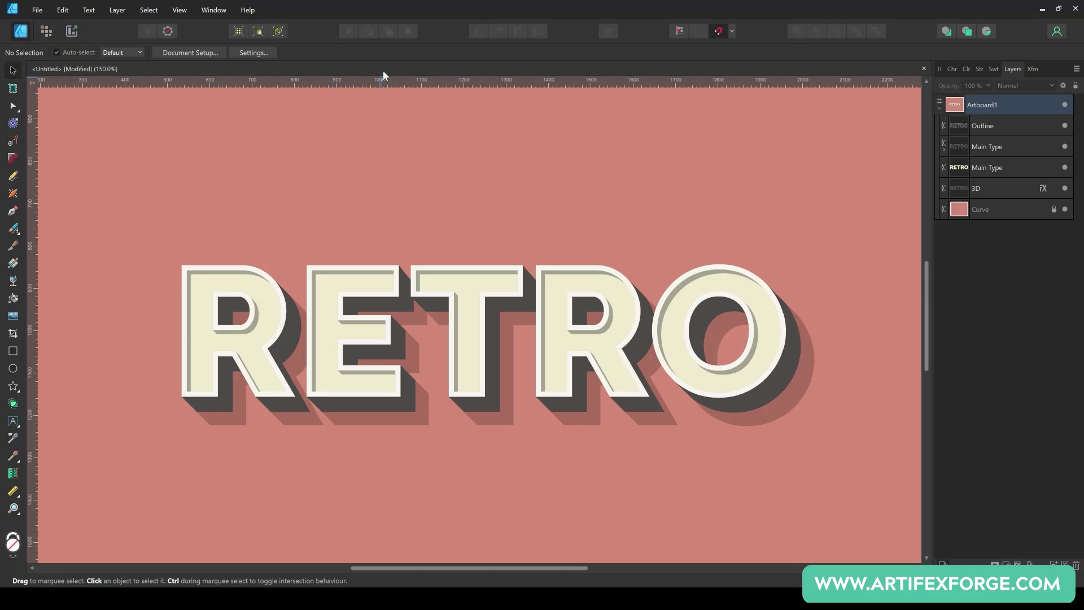
- Zoom to fit so the whole coral panel with the finished RETRO is visible
key("ctrl+0")
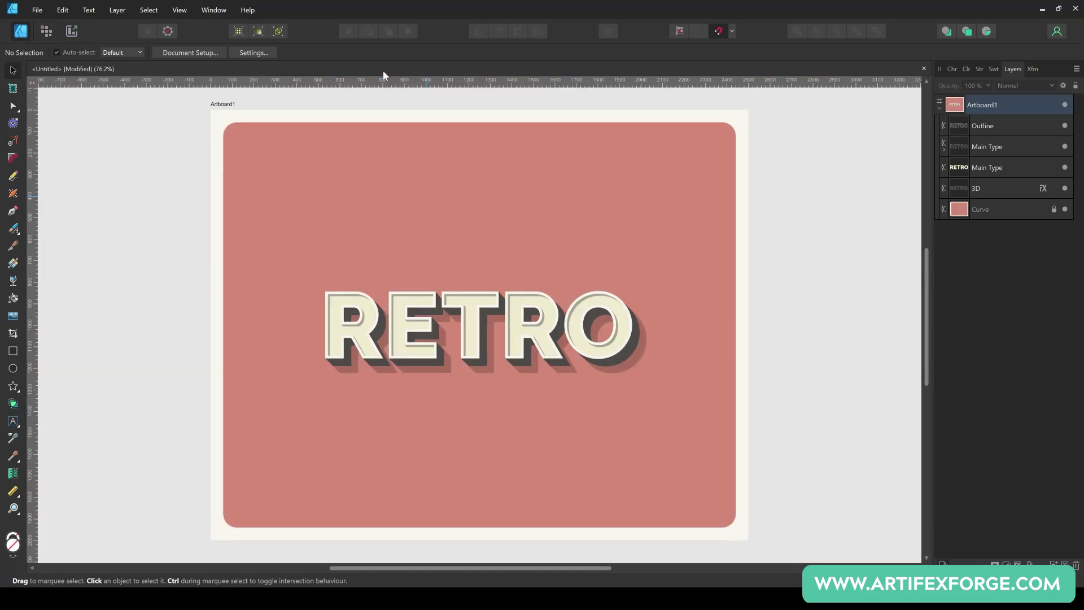